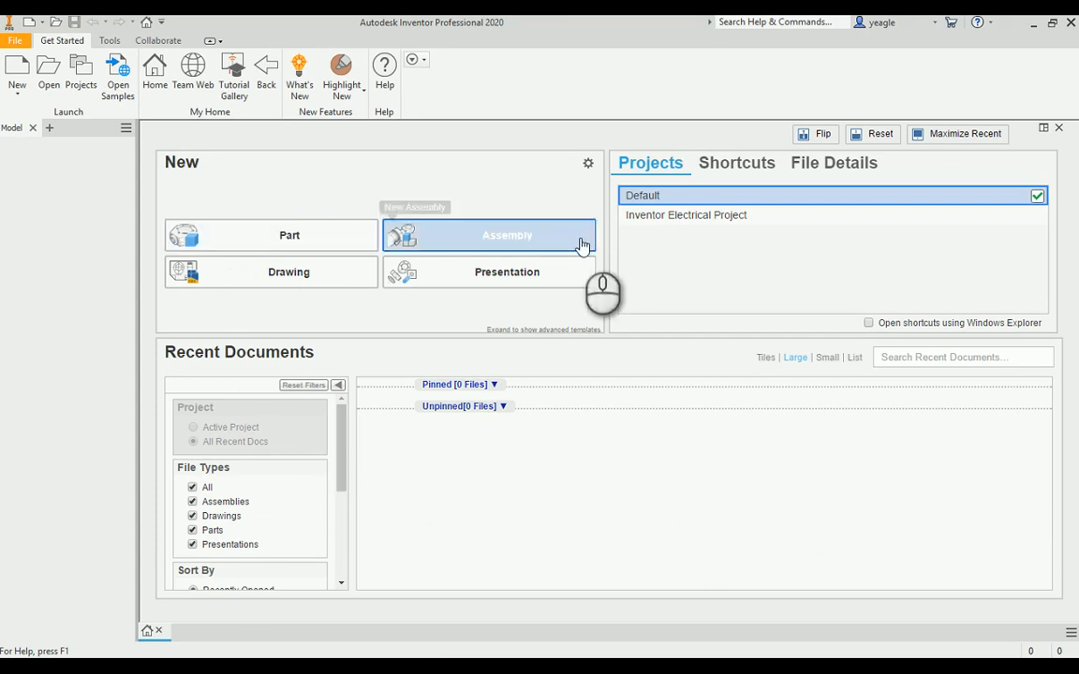
Create a new part from the Sheet Metal.ipt template and start a 2D sketch on the front XY plane
{"action": "left_click", "coordinate": [16, 75]}
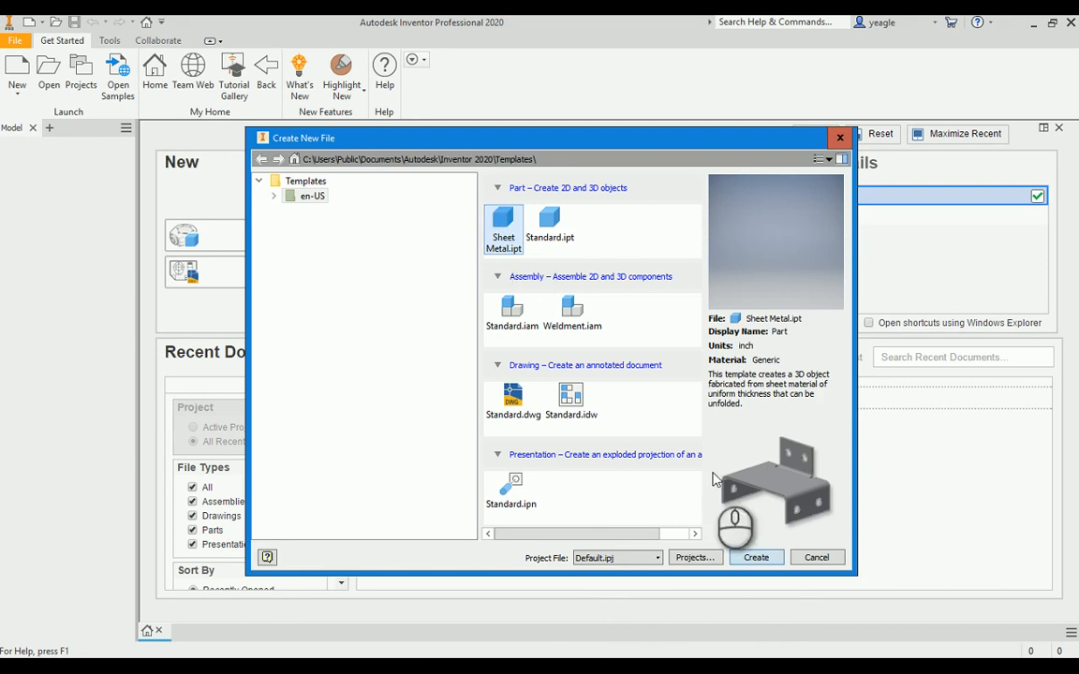
{"action": "left_click", "coordinate": [757, 558]}
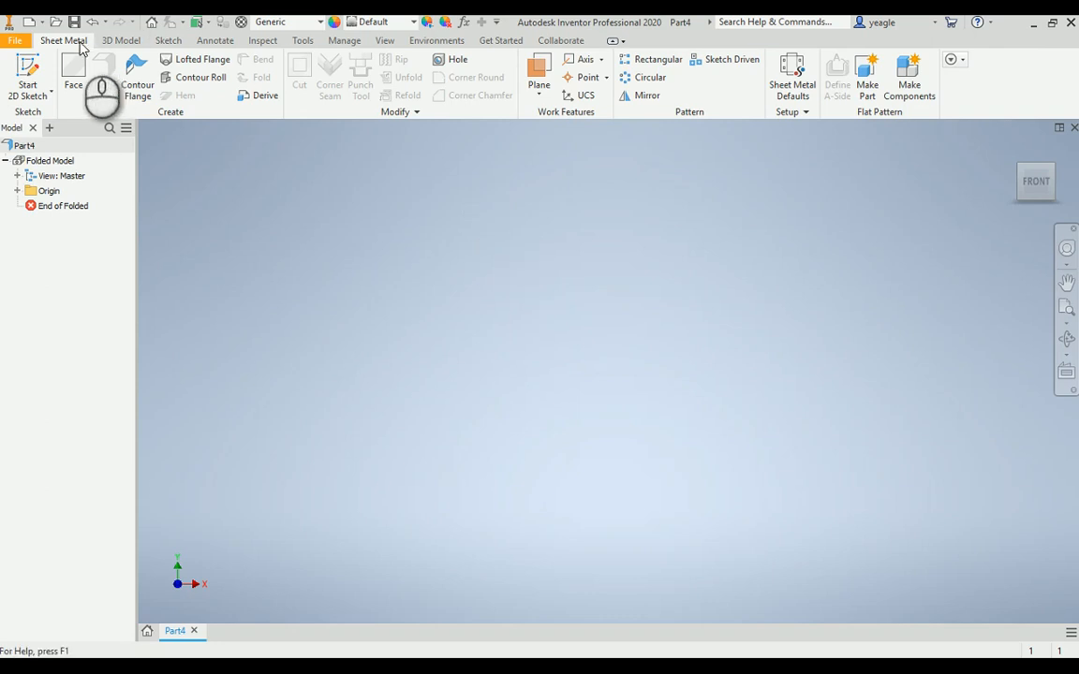
{"action": "left_click", "coordinate": [31, 78]}
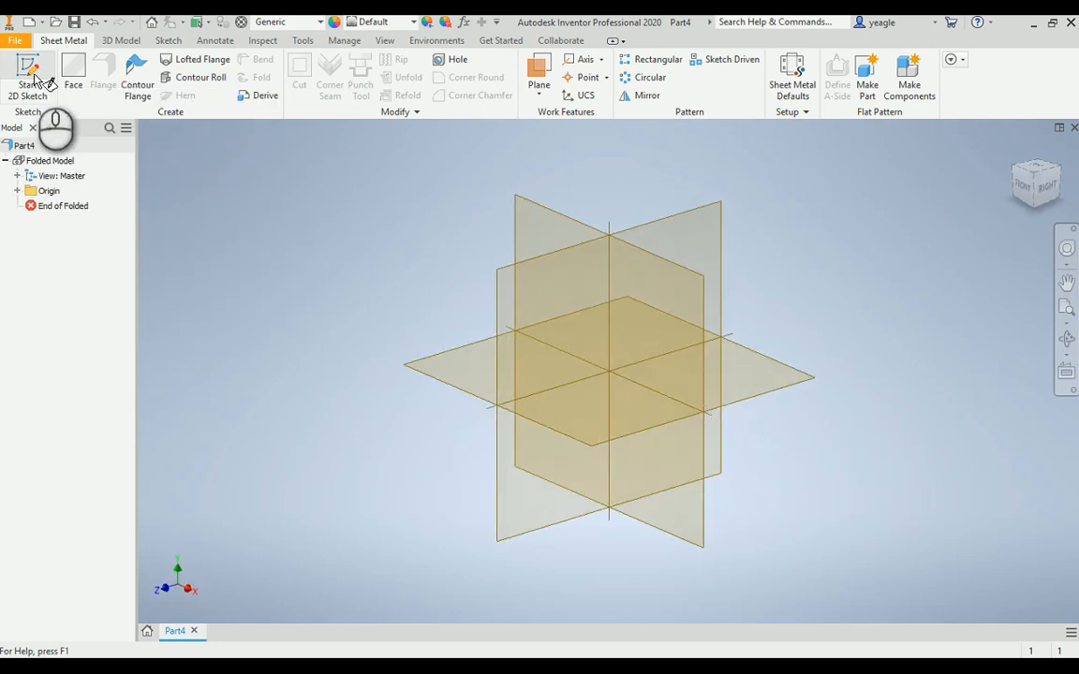
{"action": "left_click", "coordinate": [548, 231]}
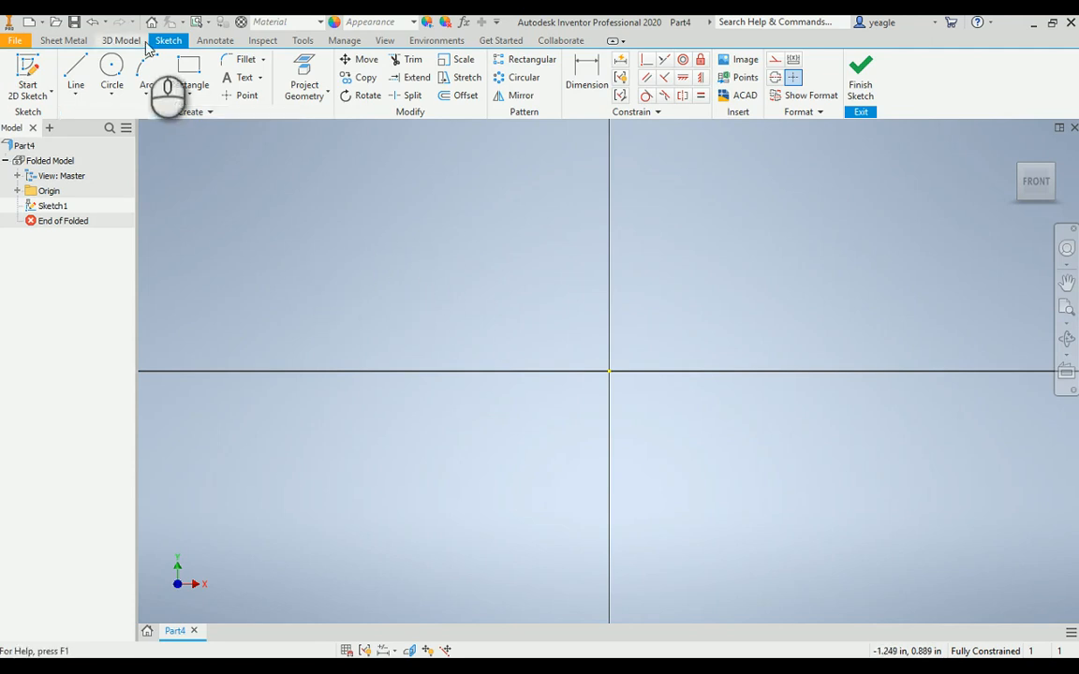
Sketch a rectangle 3 in wide and 2 in high around the origin
{"action": "left_click", "coordinate": [187, 73]}
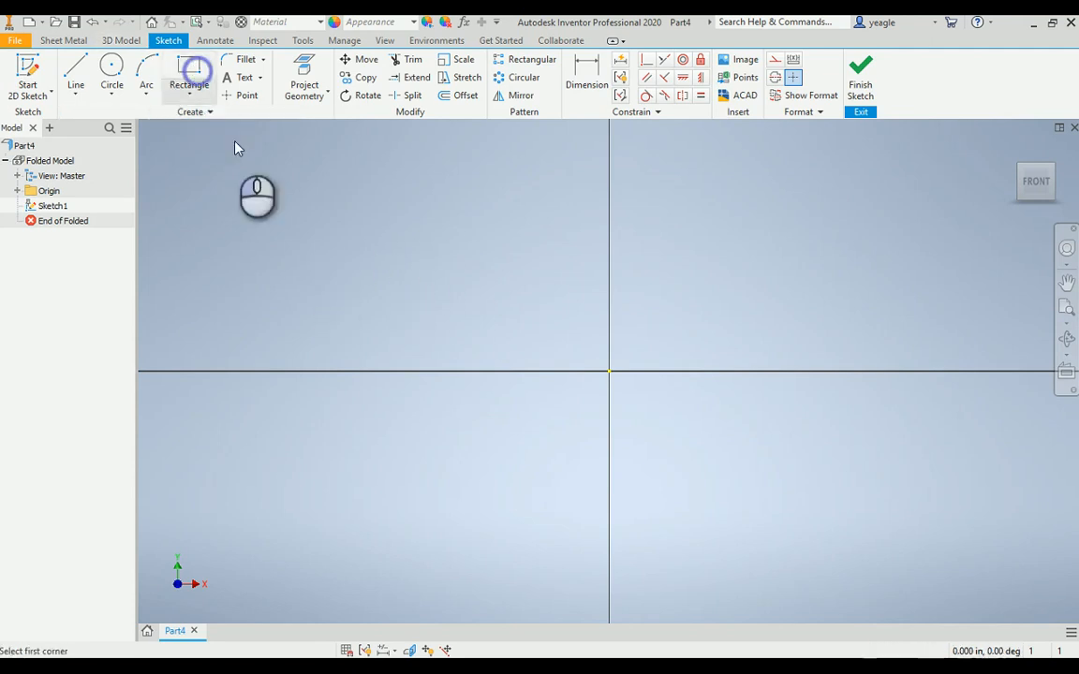
{"action": "left_click", "coordinate": [406, 212]}
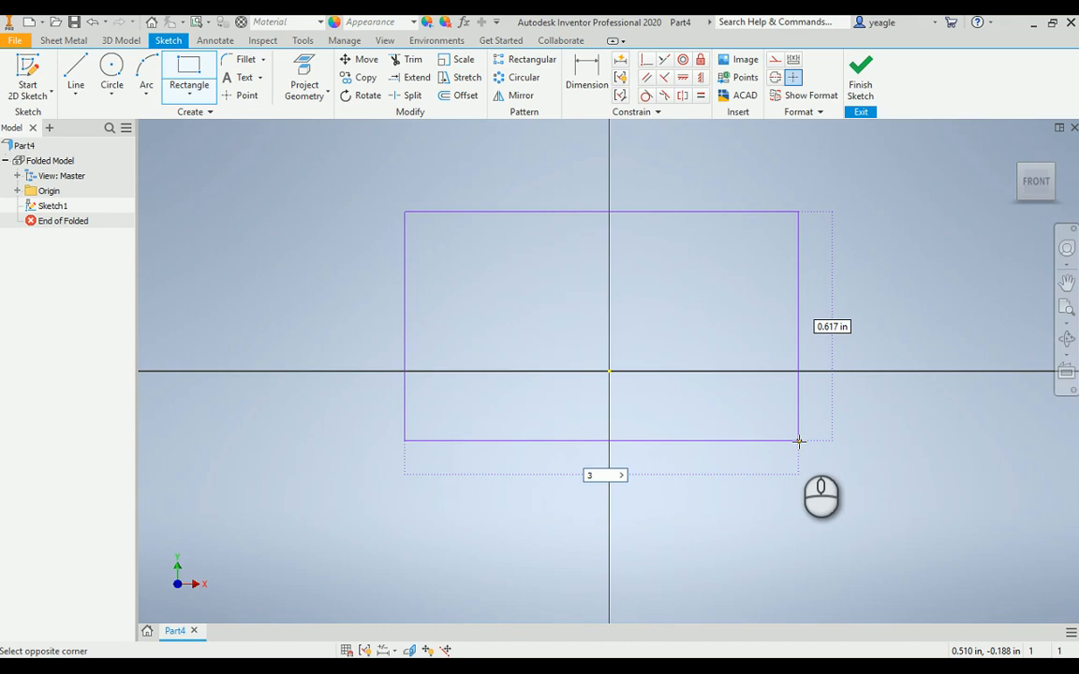
{"action": "key", "text": "Tab"}
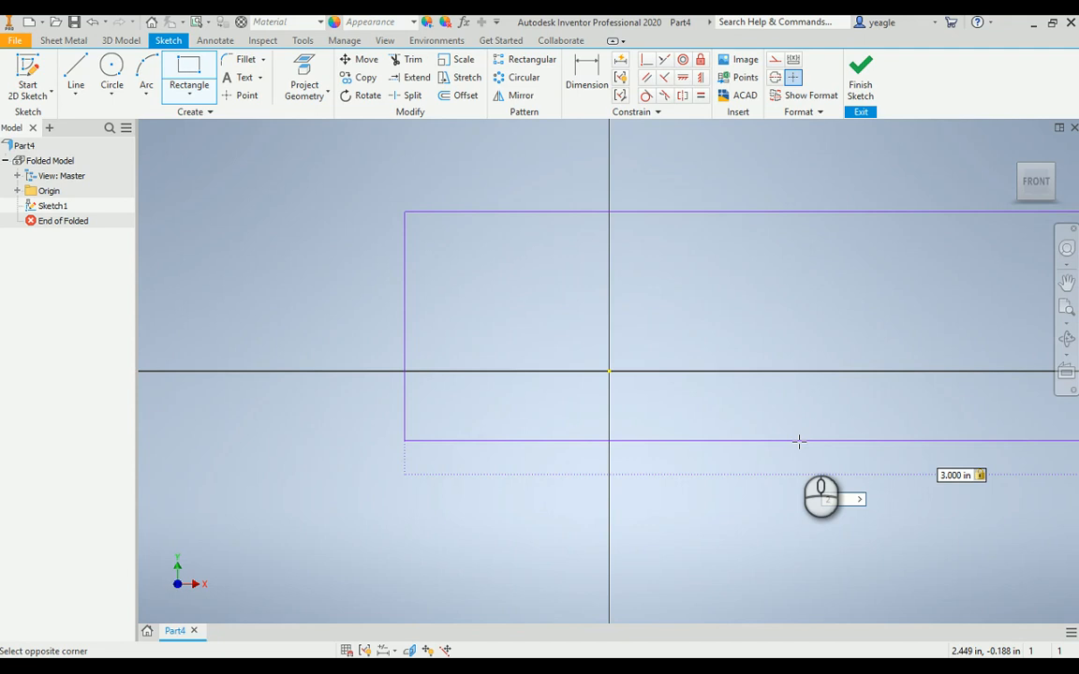
{"action": "key", "text": "Tab"}
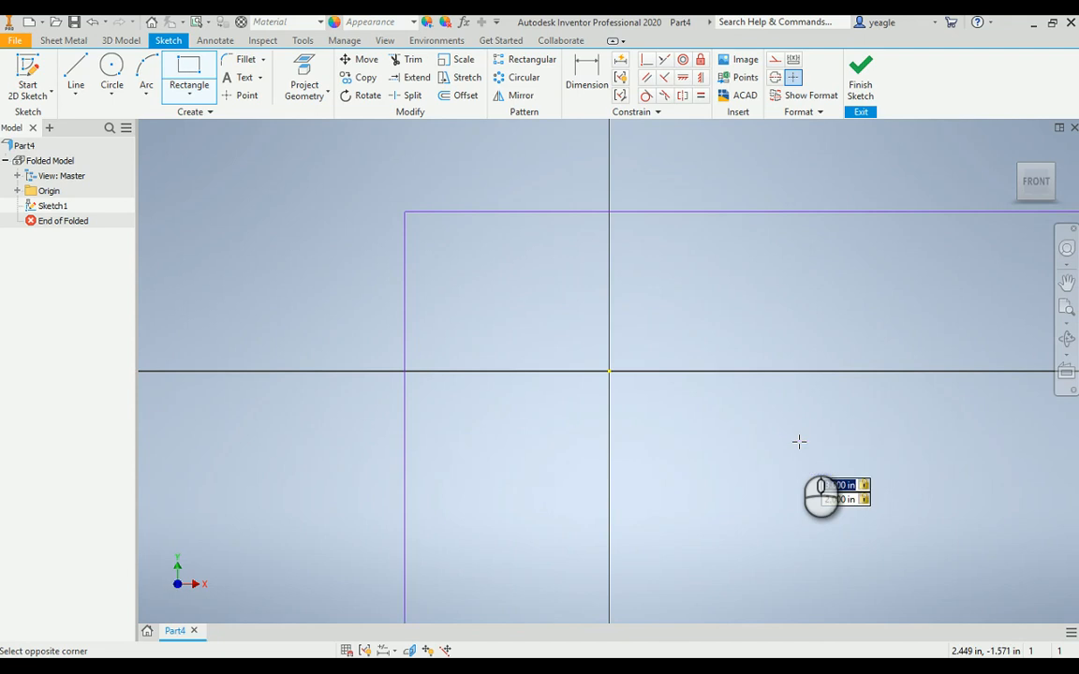
{"action": "key", "text": "Return"}
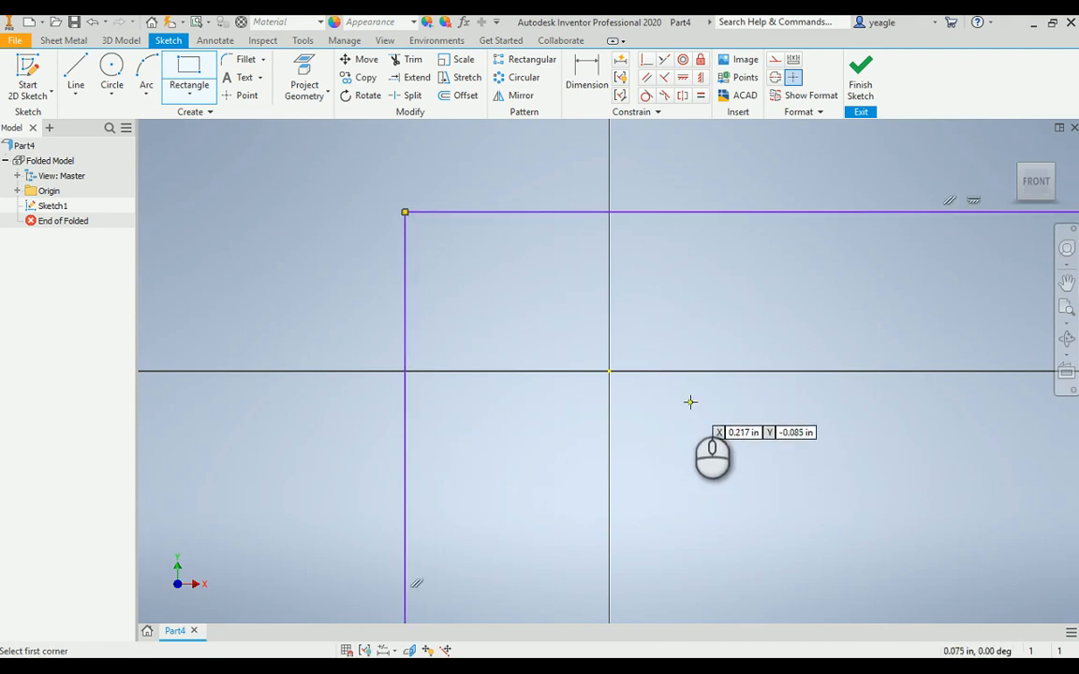
Dimension the vertical distance from the origin to the rectangle's top edge as 1 in
{"action": "scroll", "coordinate": [699, 405], "scroll_direction": "down", "scroll_amount": 5}
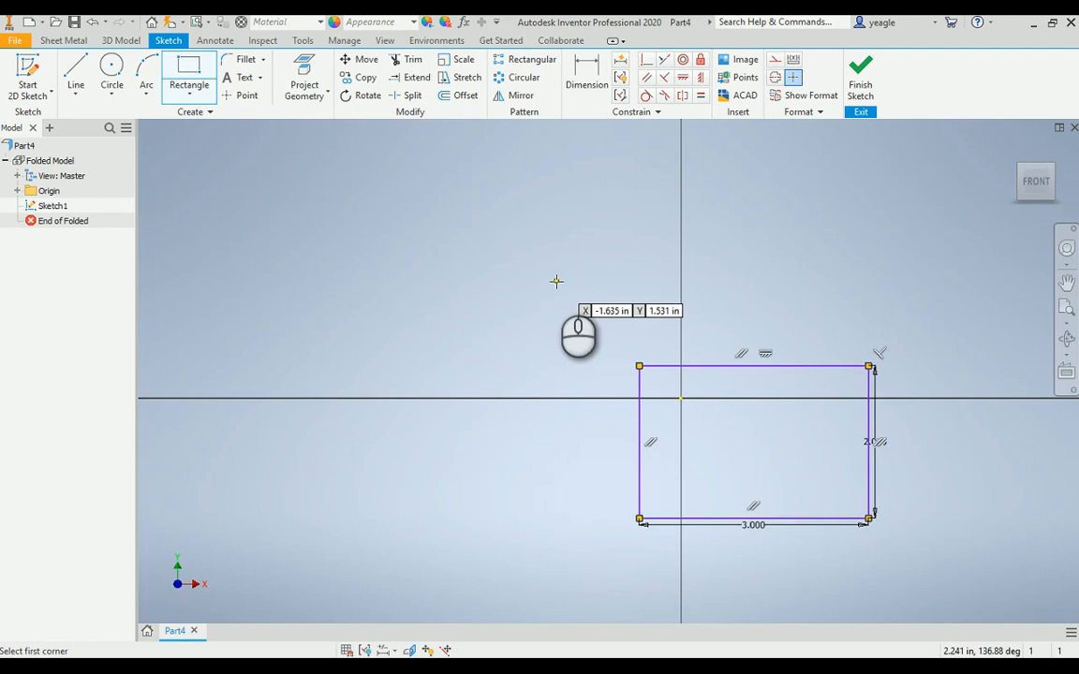
{"action": "left_click", "coordinate": [585, 65]}
{"action": "right_click", "coordinate": [586, 65]}
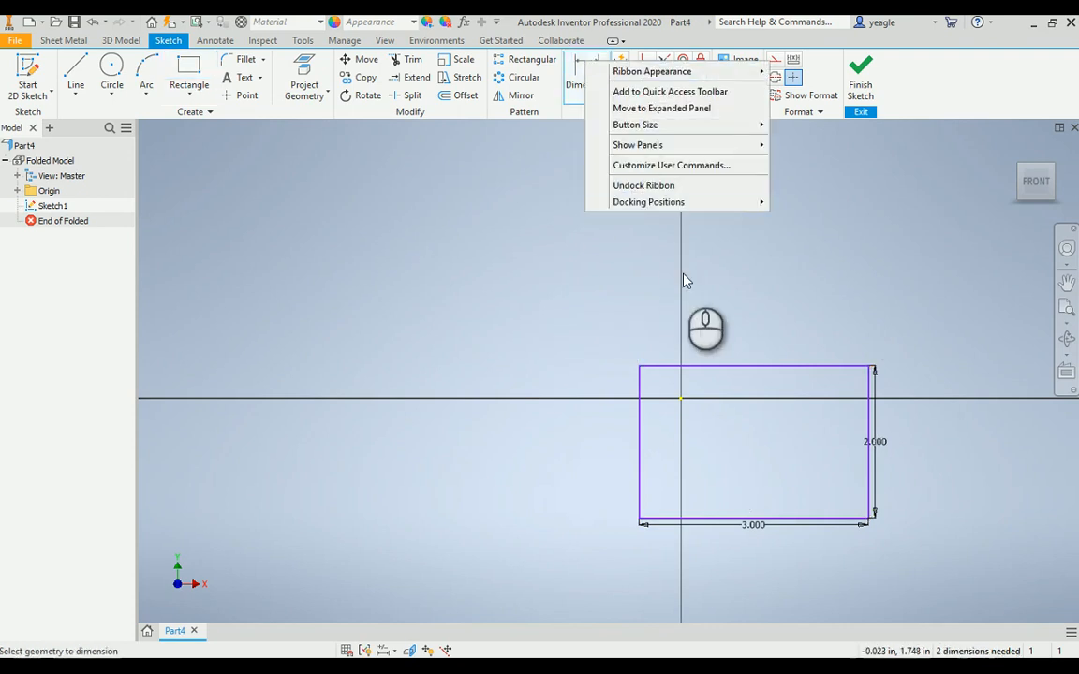
{"action": "left_click", "coordinate": [585, 75]}
{"action": "scroll", "coordinate": [676, 408], "scroll_direction": "up", "scroll_amount": 5}
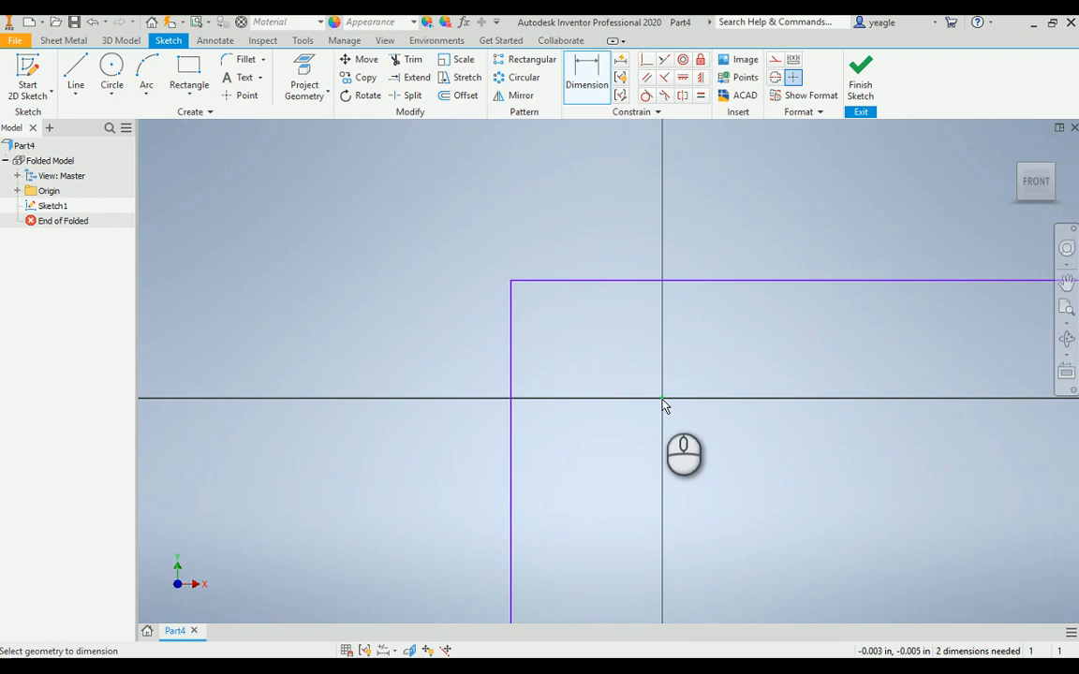
{"action": "left_click", "coordinate": [662, 400]}
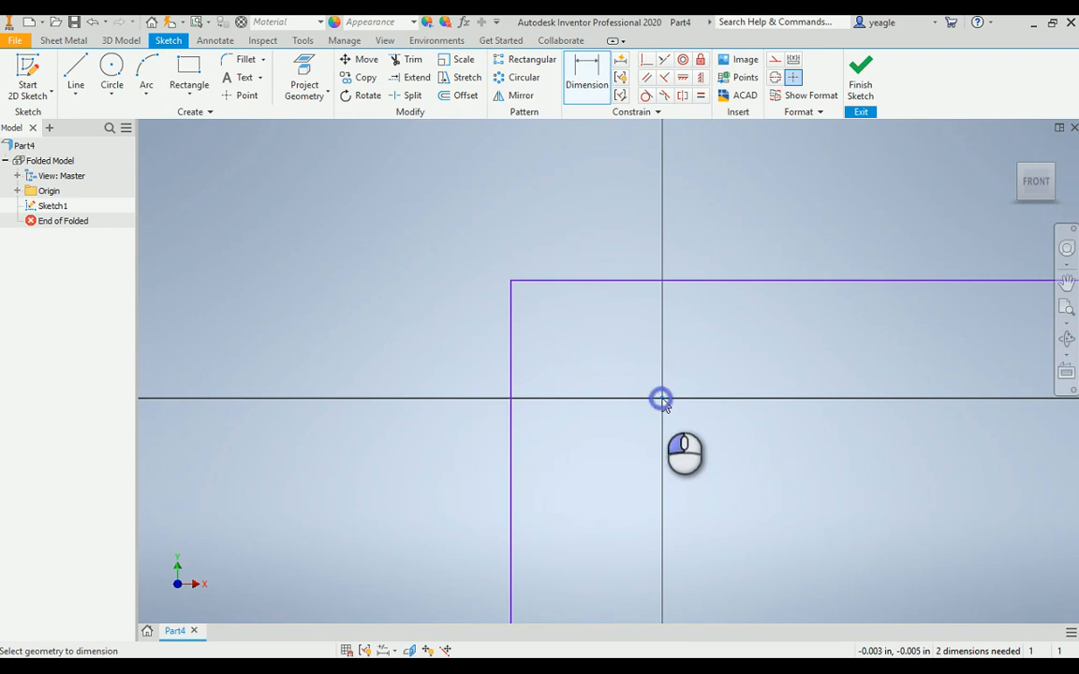
{"action": "left_click", "coordinate": [784, 290]}
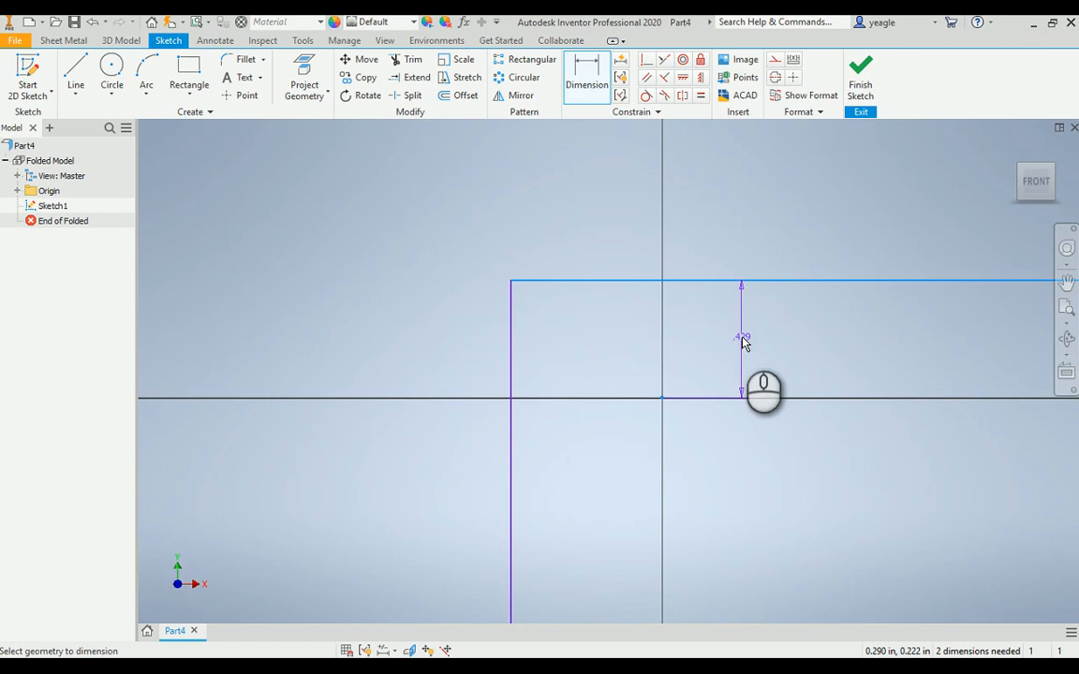
{"action": "left_click", "coordinate": [742, 343]}
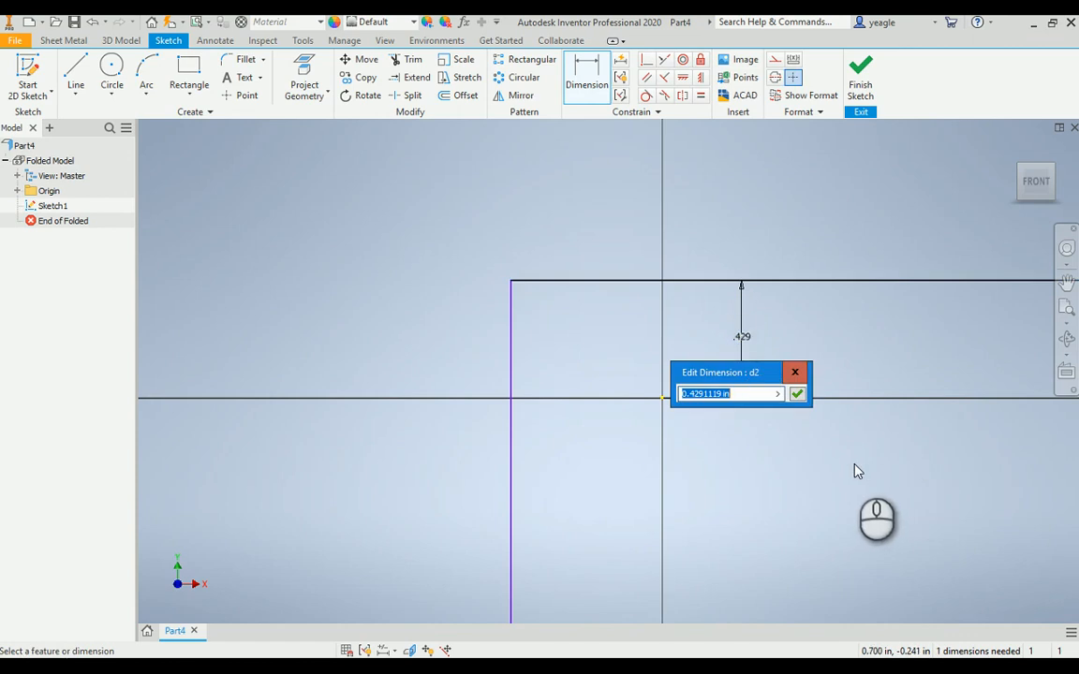
{"action": "type", "text": "1"}
{"action": "key", "text": "Return"}
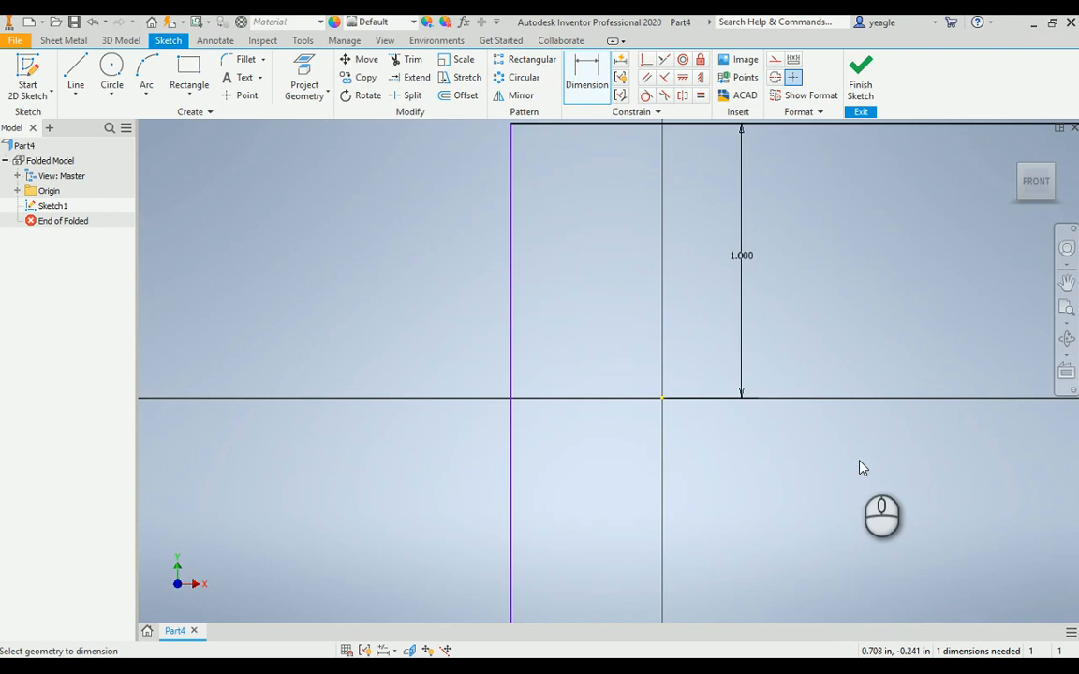
Dimension the horizontal distance from the origin to the rectangle's right edge as 1.5 in and finish the sketch
{"action": "scroll", "coordinate": [589, 429], "scroll_direction": "down", "scroll_amount": 5}
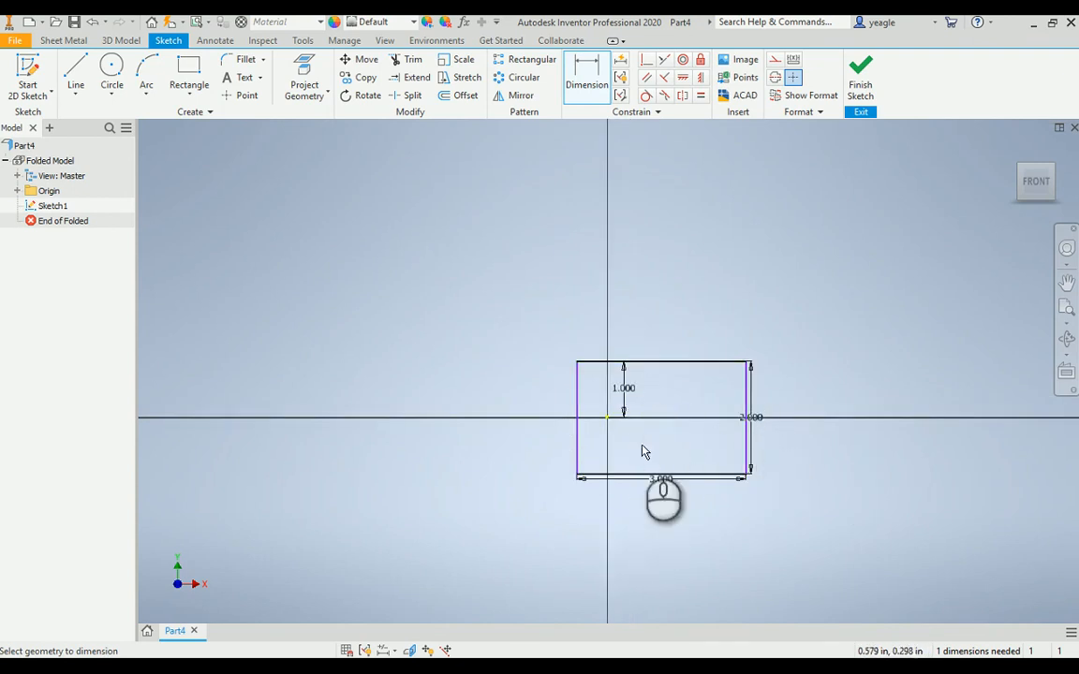
{"action": "scroll", "coordinate": [641, 473], "scroll_direction": "up", "scroll_amount": 2}
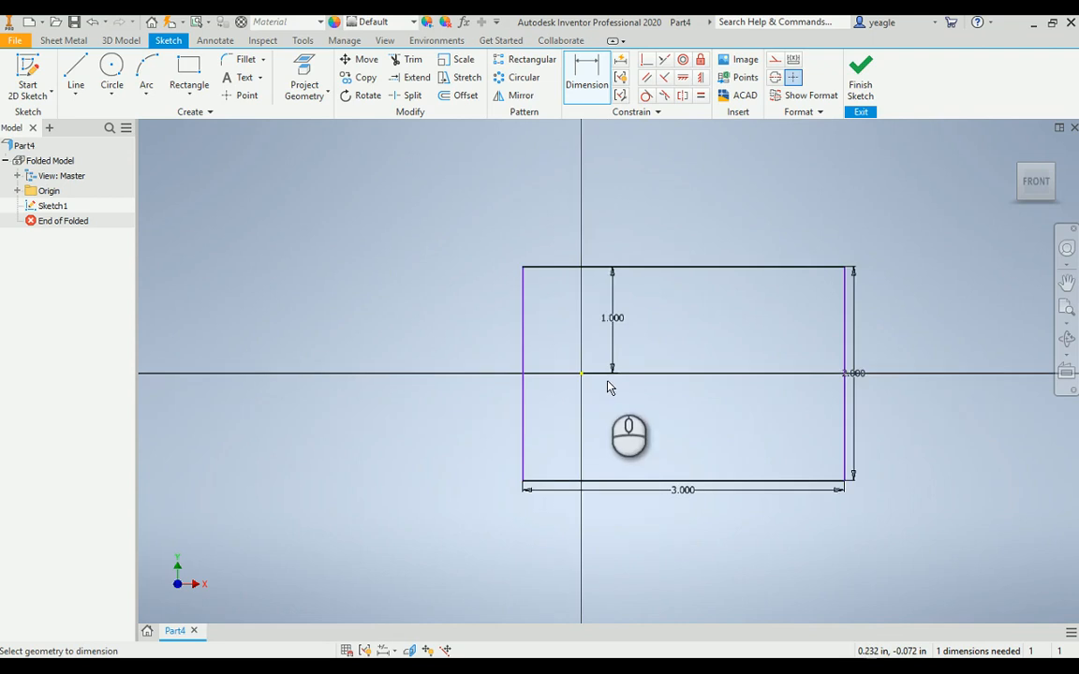
{"action": "left_click", "coordinate": [603, 84]}
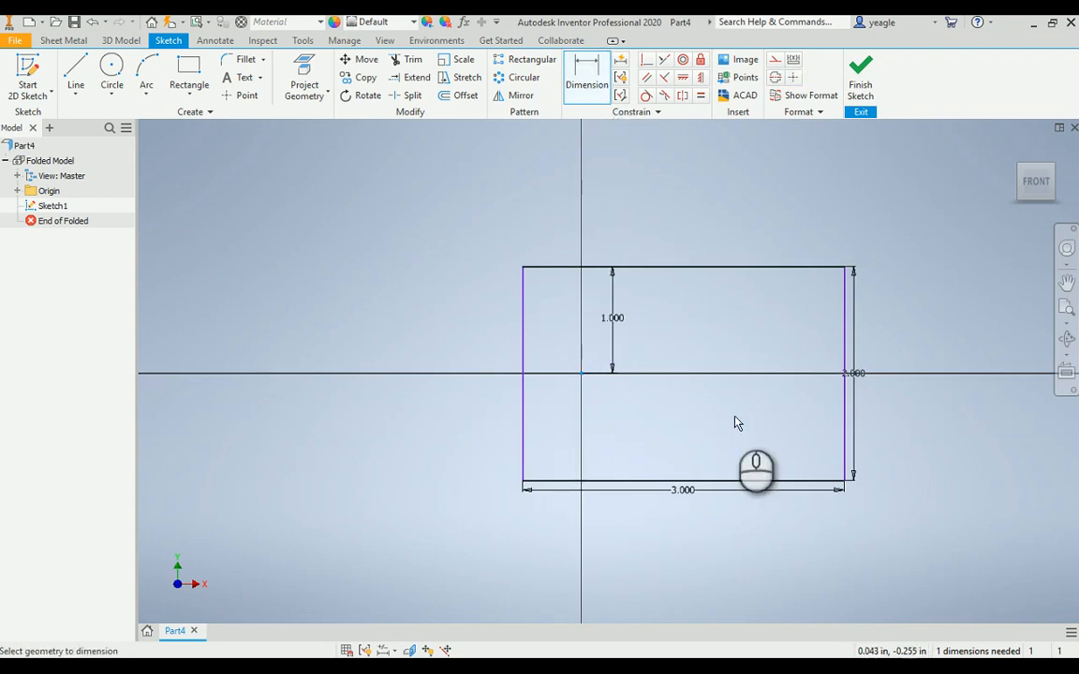
{"action": "left_click", "coordinate": [842, 418]}
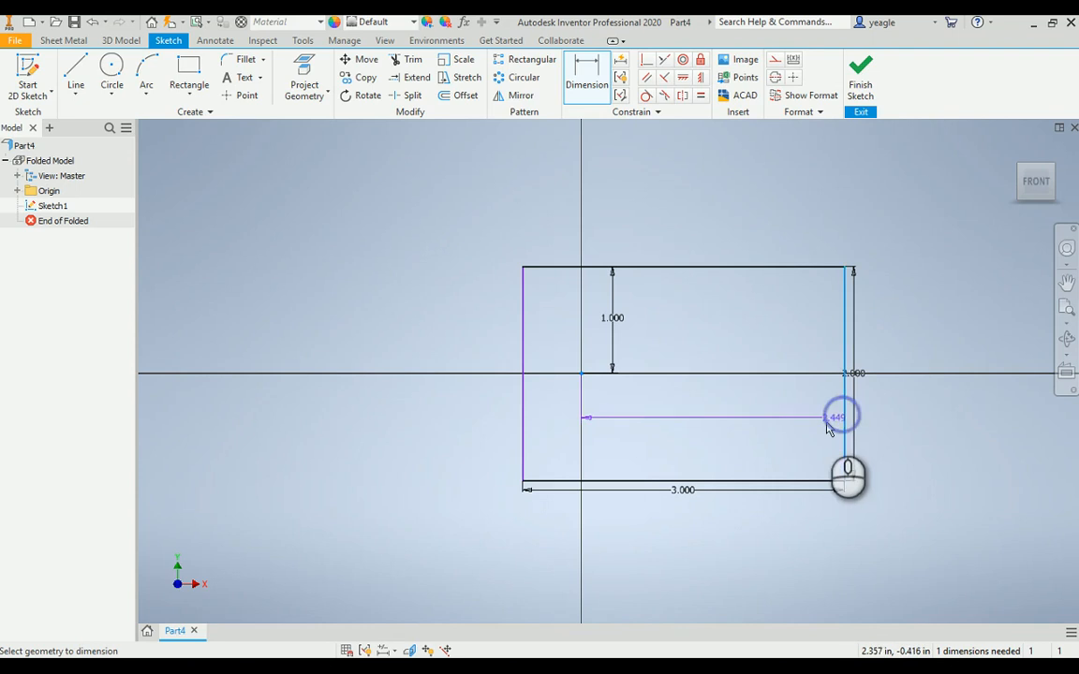
{"action": "left_click", "coordinate": [761, 423]}
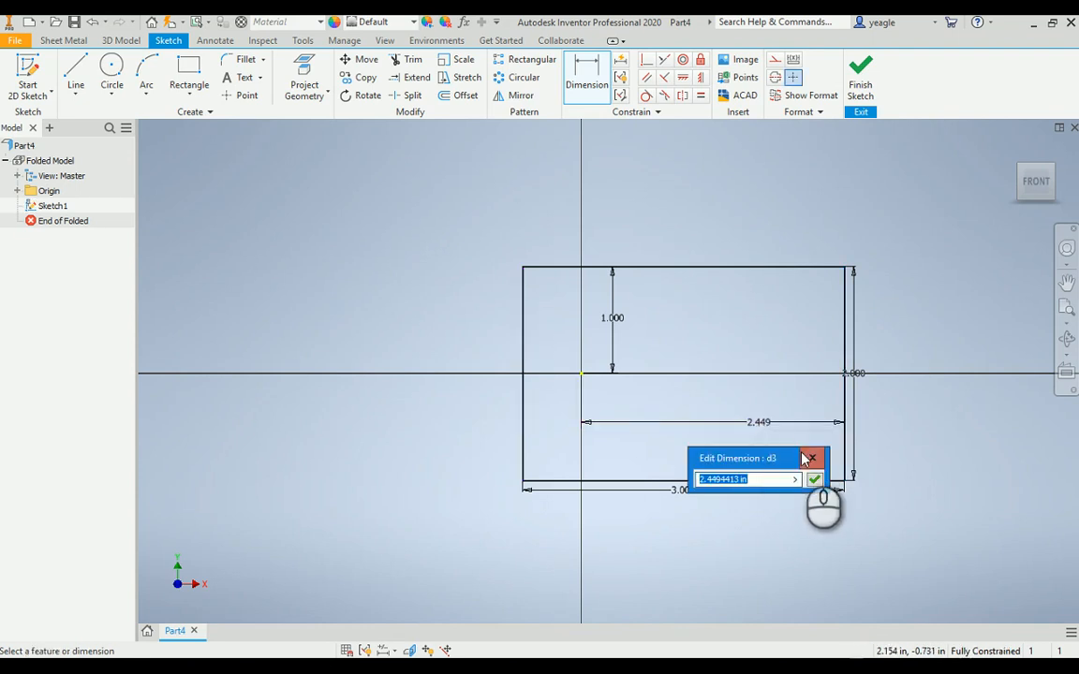
{"action": "left_click_drag", "start_coordinate": [777, 459], "coordinate": [868, 444]}
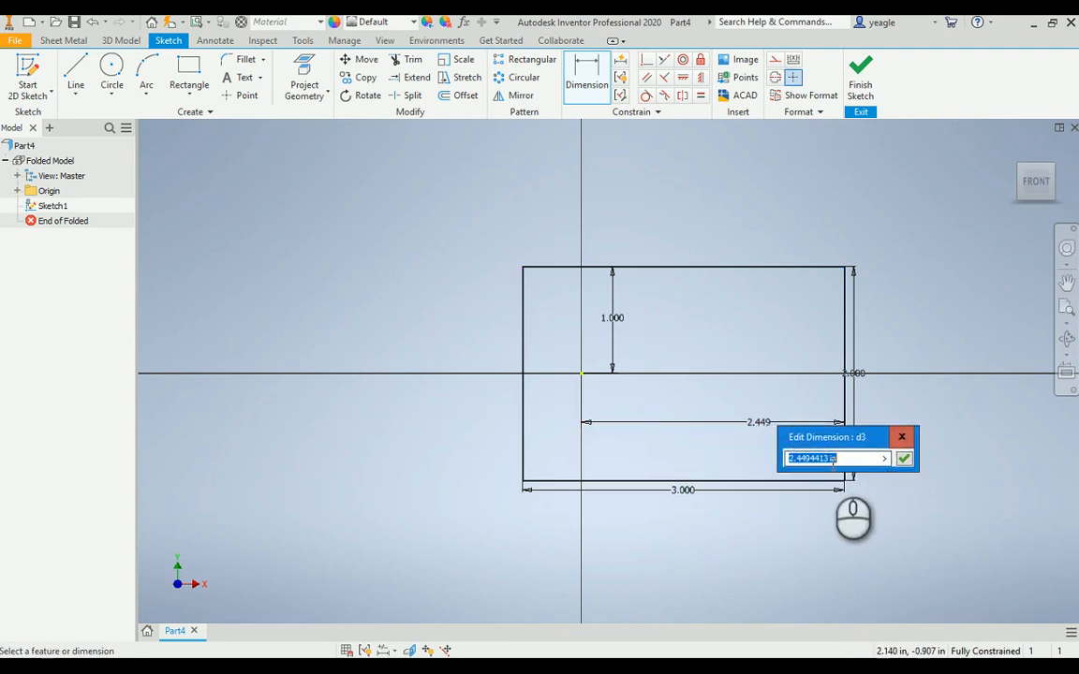
{"action": "type", "text": "1.5"}
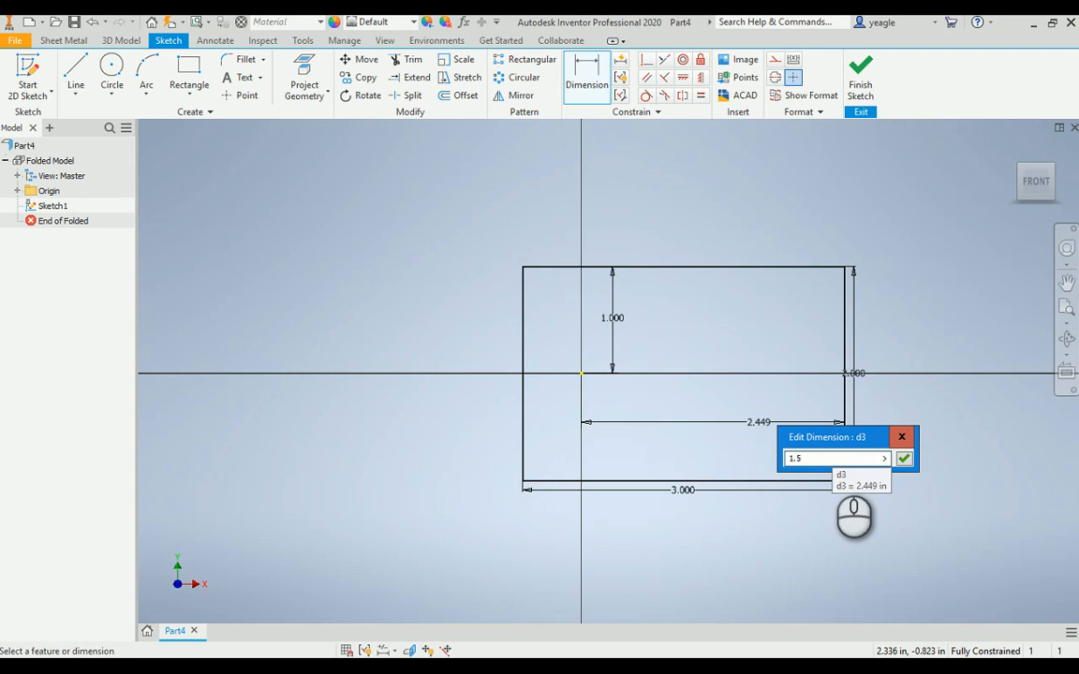
{"action": "key", "text": "Return"}
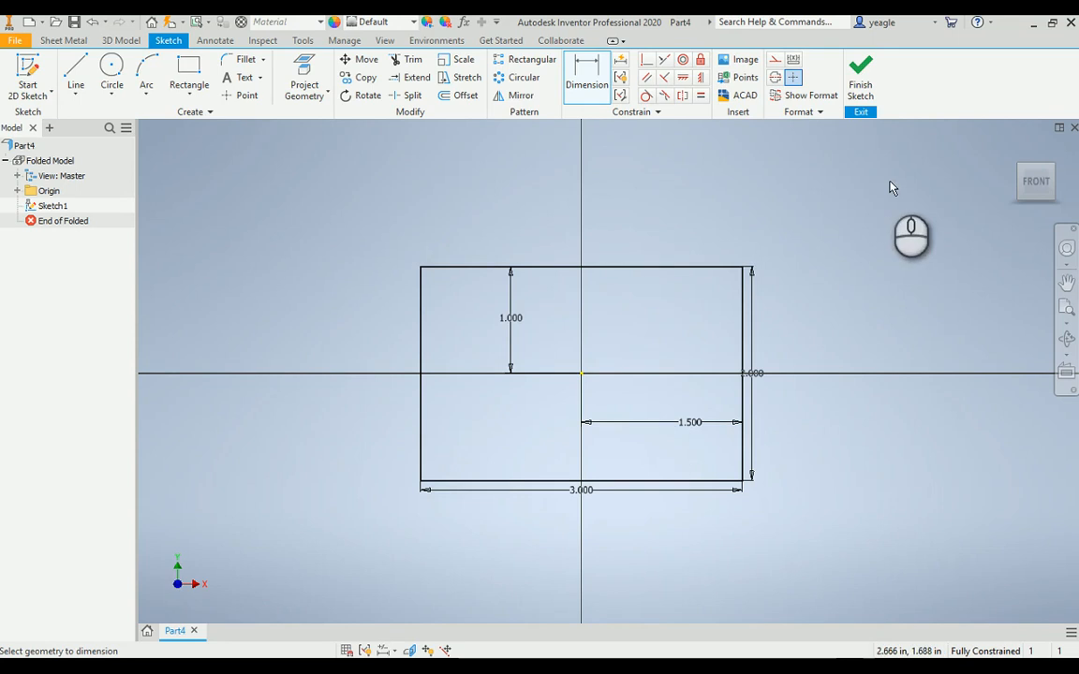
{"action": "left_click", "coordinate": [860, 79]}
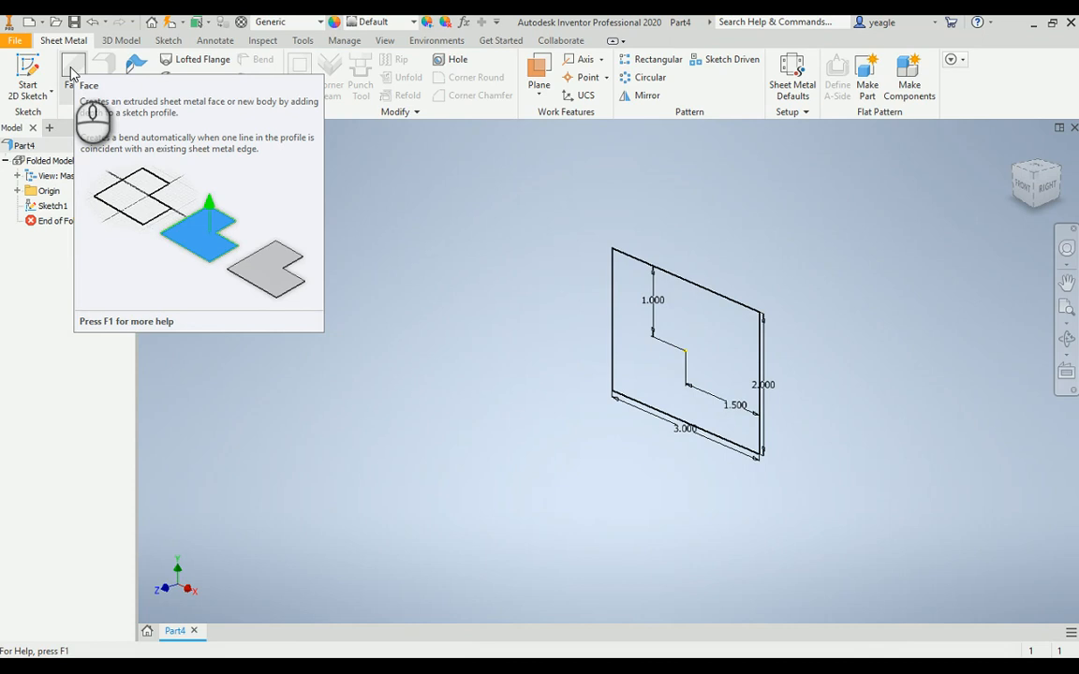
Create a sheet metal face from the rectangle profile using the default sheet metal rule
{"action": "right_click", "coordinate": [70, 74]}
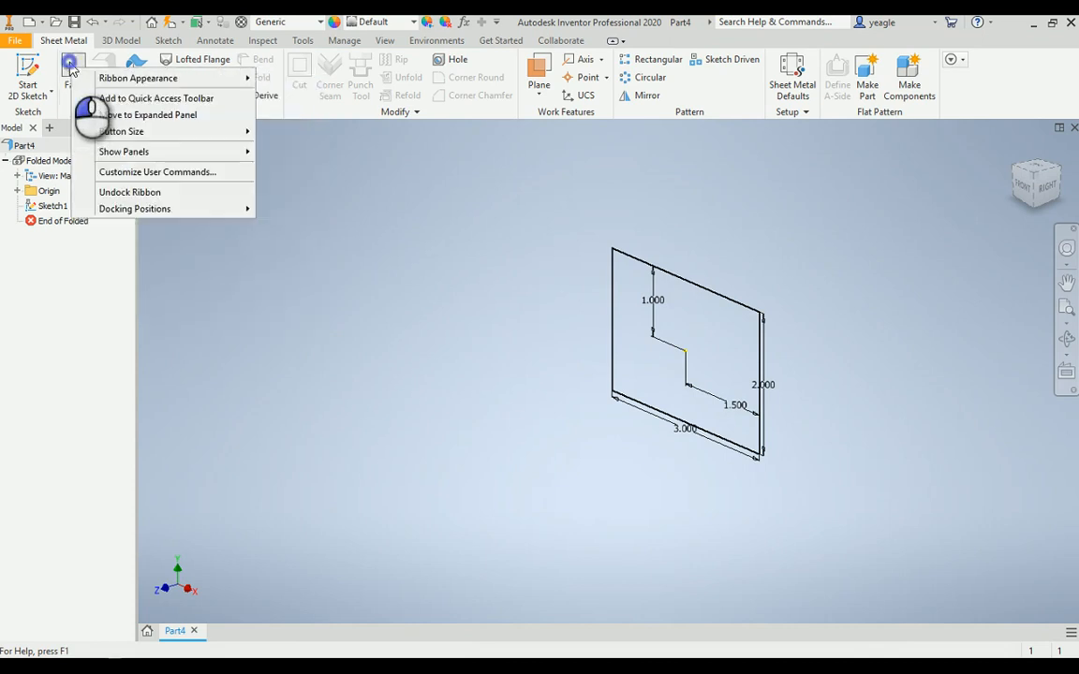
{"action": "left_click", "coordinate": [73, 76]}
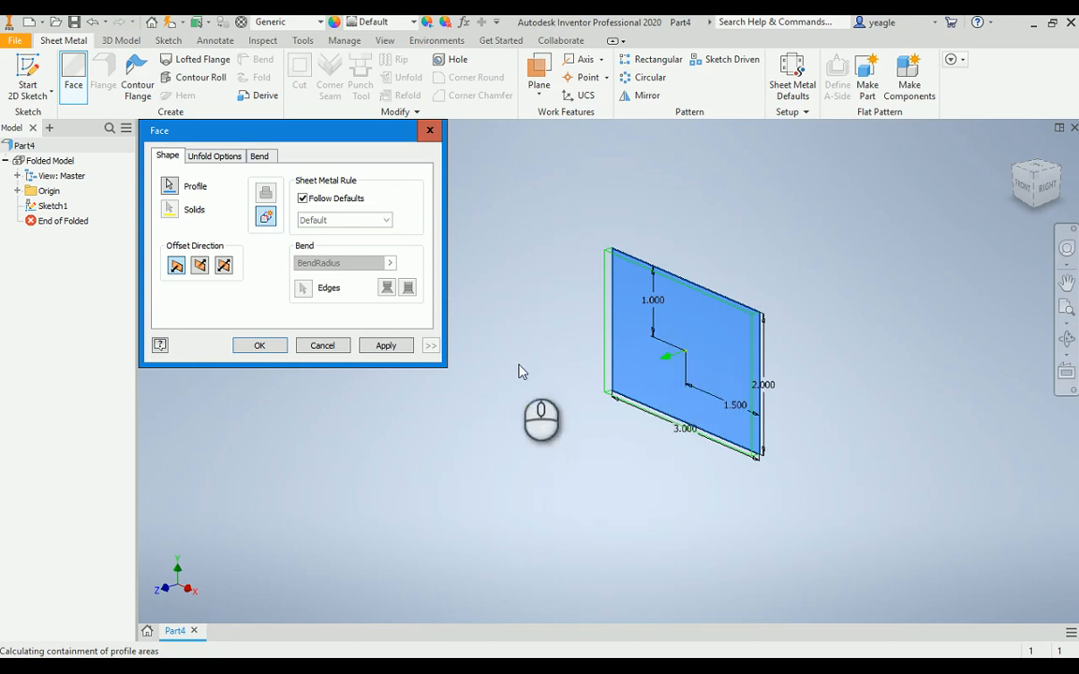
{"action": "left_click", "coordinate": [379, 347]}
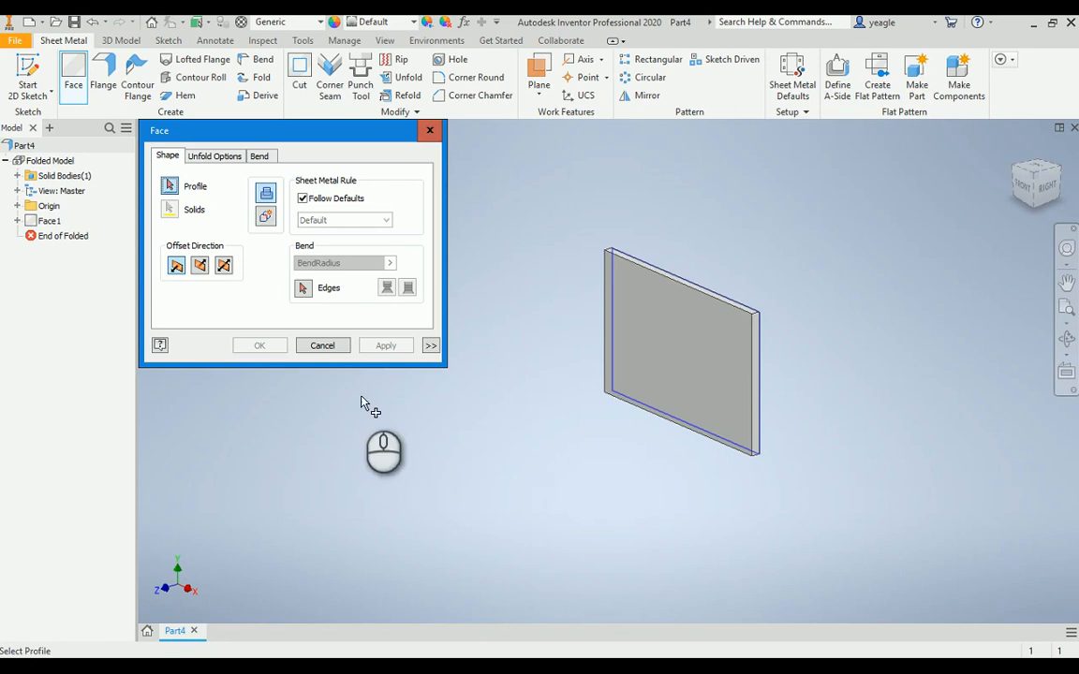
{"action": "left_click", "coordinate": [337, 348]}
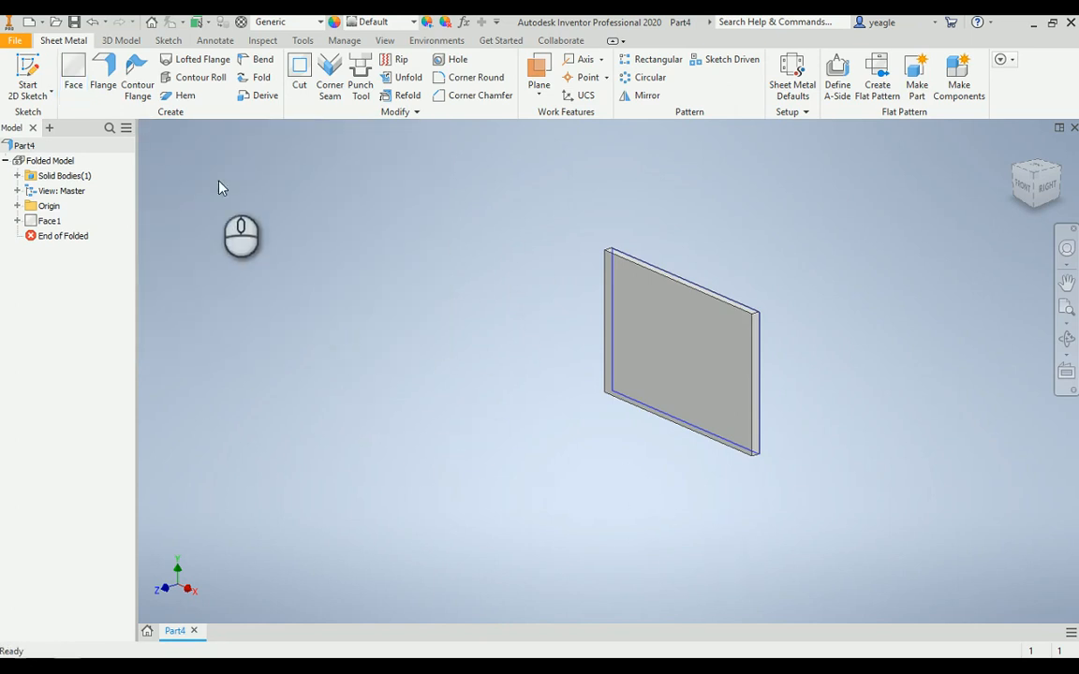
Add 1 in flanges at 90 degrees along all four front edges of the rectangular face
{"action": "scroll", "coordinate": [716, 256], "scroll_direction": "up", "scroll_amount": 5}
{"action": "scroll", "coordinate": [721, 271], "scroll_direction": "down", "scroll_amount": 5}
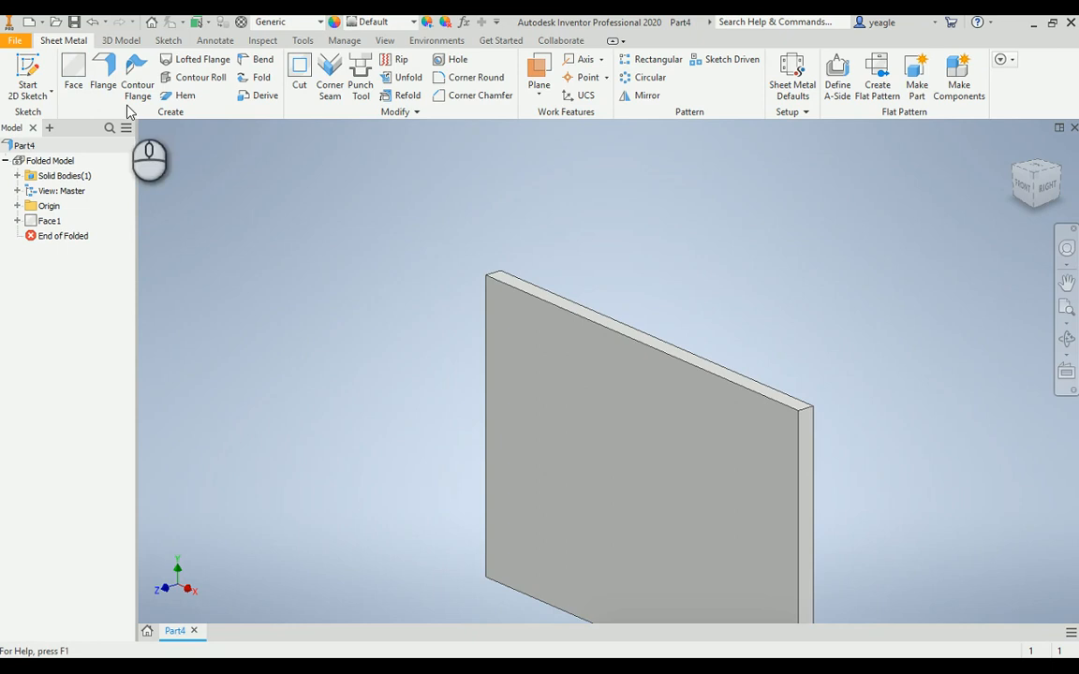
{"action": "left_click", "coordinate": [105, 73]}
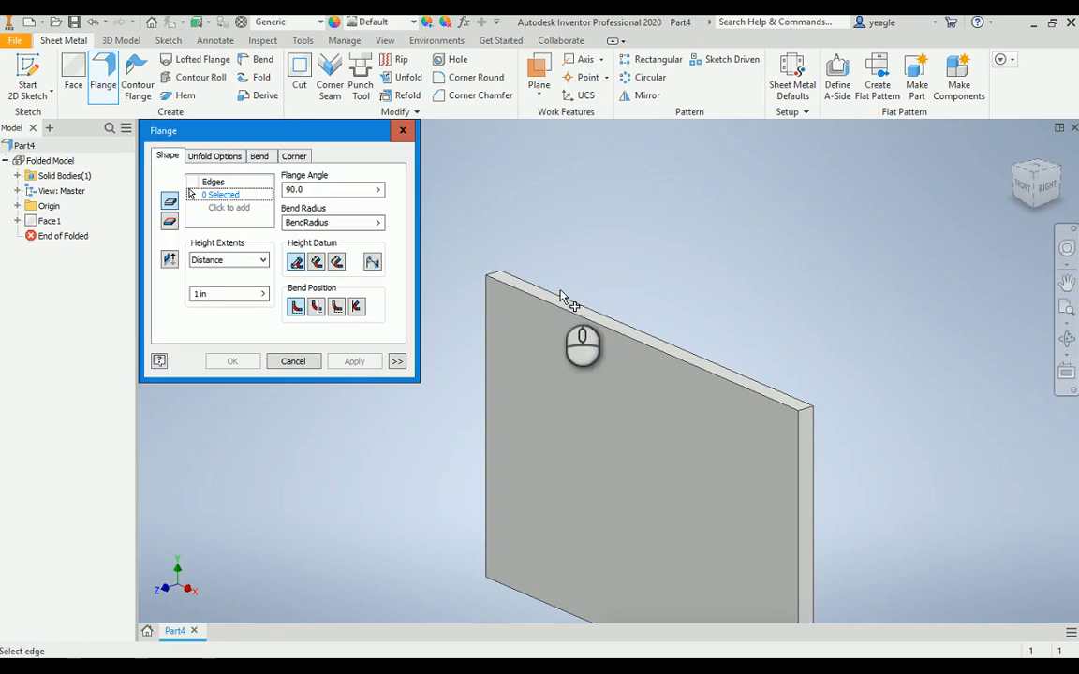
{"action": "scroll", "coordinate": [677, 299], "scroll_direction": "down", "scroll_amount": 4}
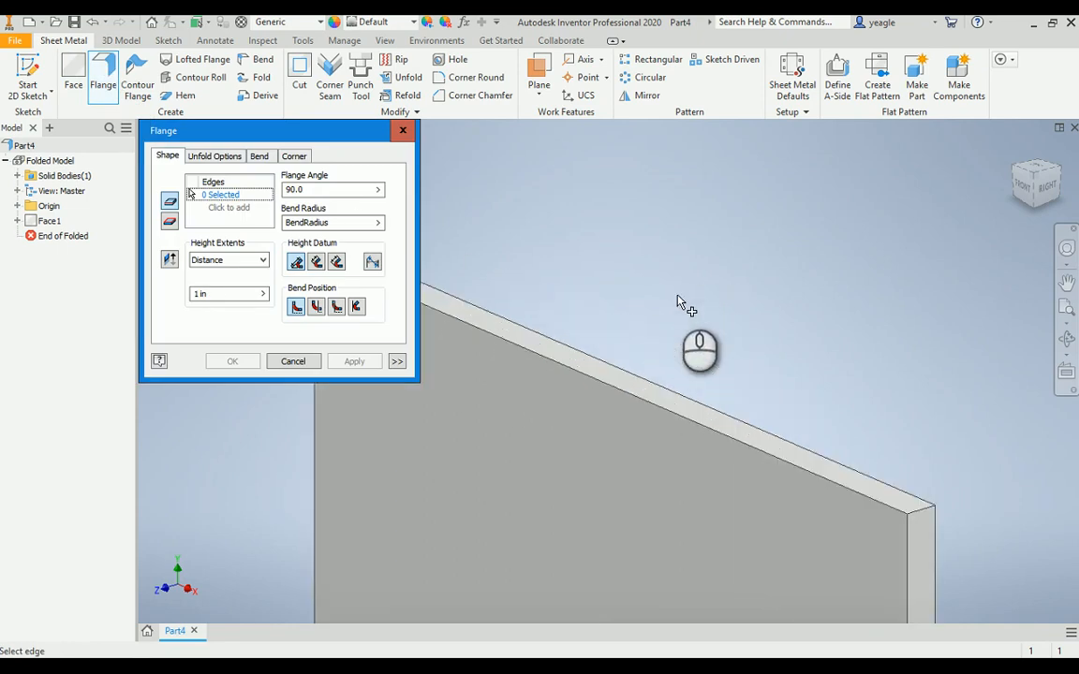
{"action": "scroll", "coordinate": [677, 299], "scroll_direction": "up", "scroll_amount": 3}
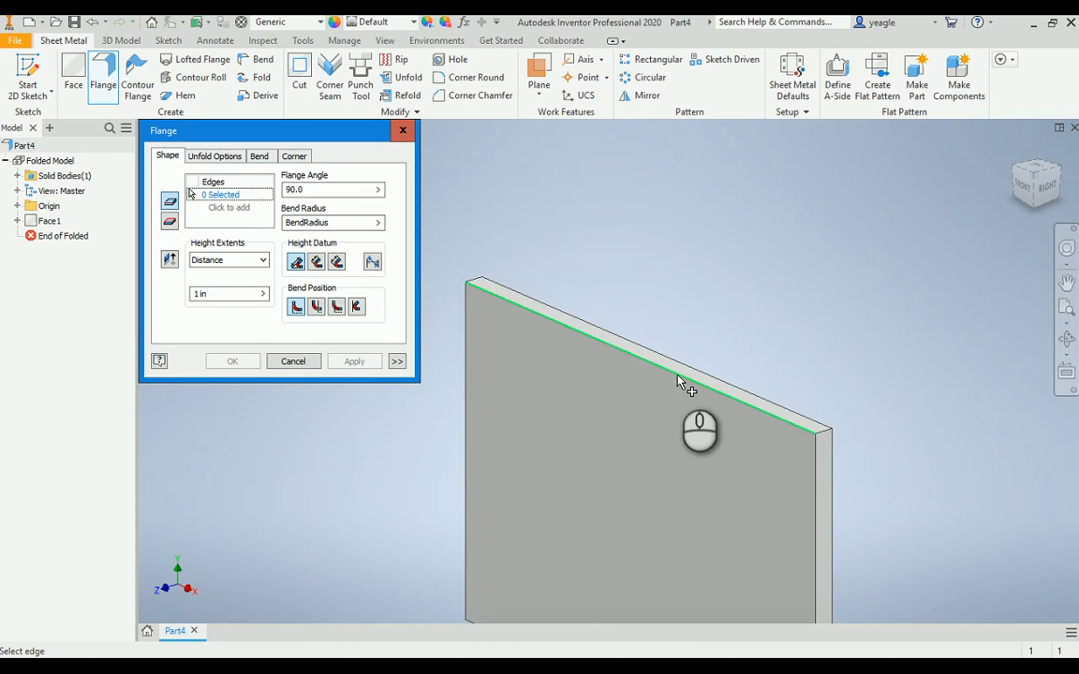
{"action": "scroll", "coordinate": [678, 384], "scroll_direction": "down", "scroll_amount": 2}
{"action": "scroll", "coordinate": [681, 380], "scroll_direction": "down", "scroll_amount": 3}
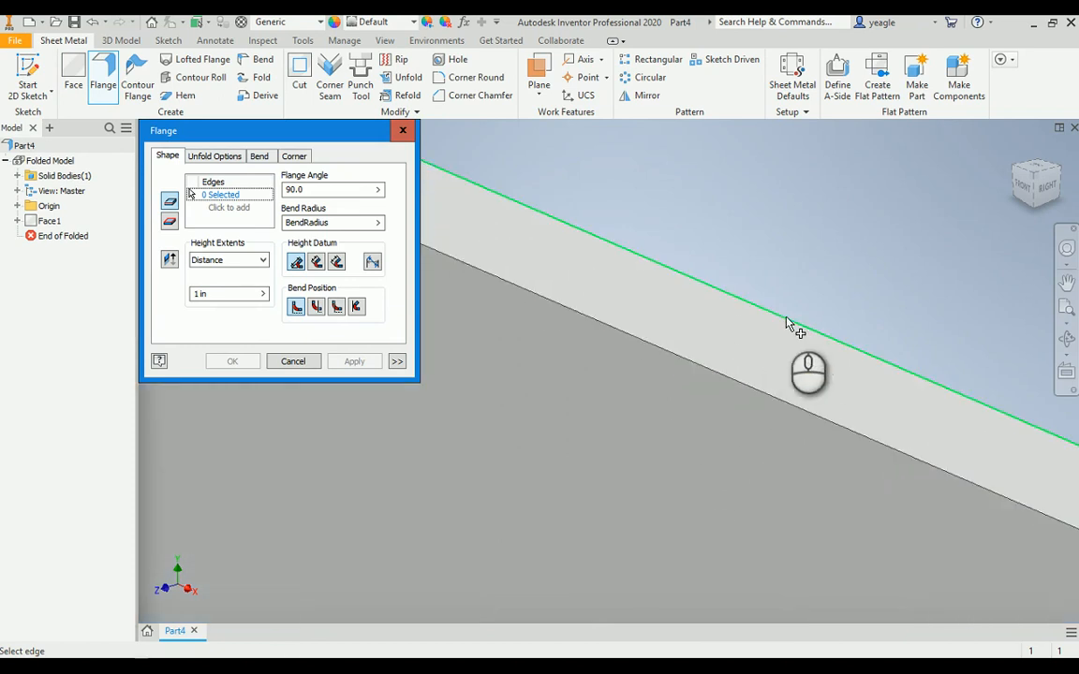
{"action": "scroll", "coordinate": [761, 365], "scroll_direction": "up", "scroll_amount": 5}
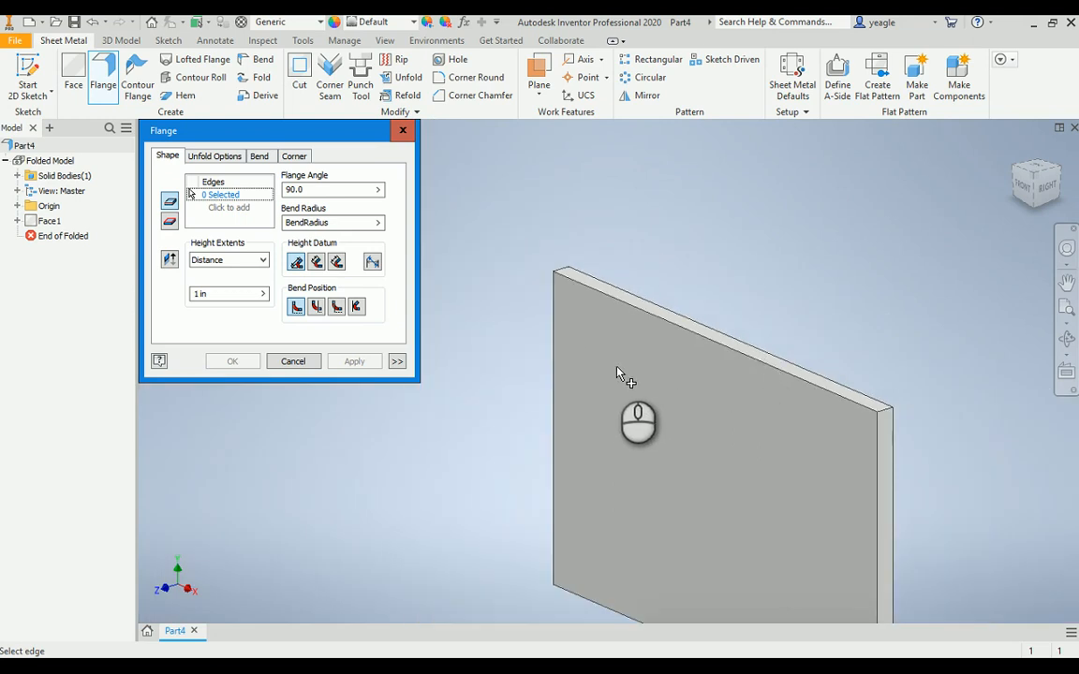
{"action": "left_click", "coordinate": [551, 349]}
{"action": "scroll", "coordinate": [552, 309], "scroll_direction": "up", "scroll_amount": 3}
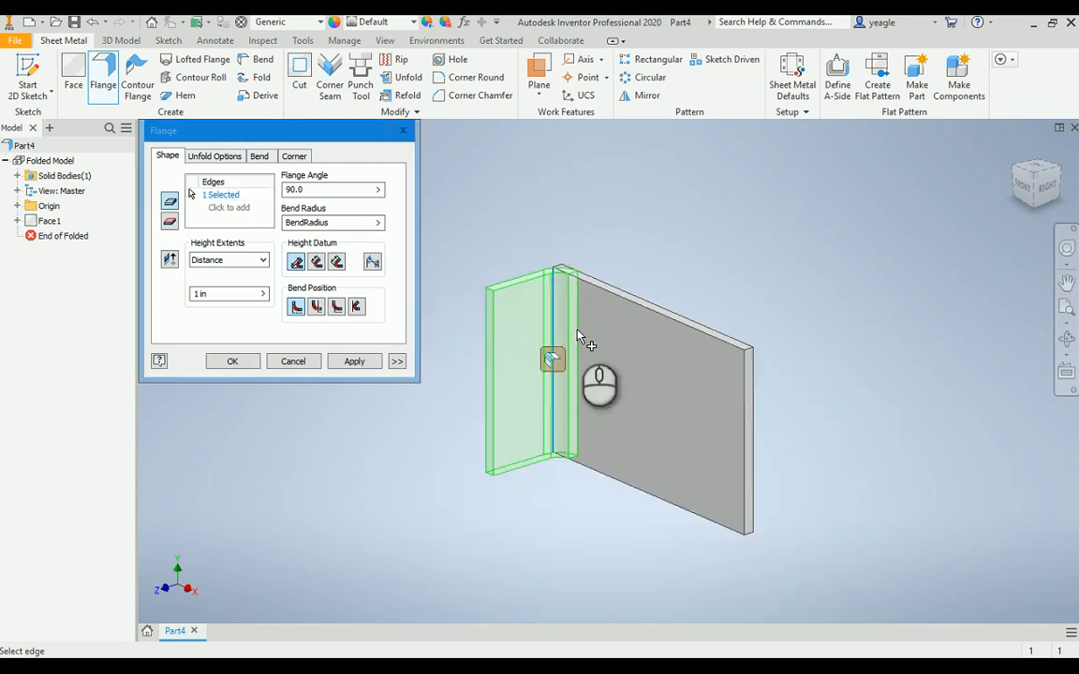
{"action": "left_click", "coordinate": [602, 475]}
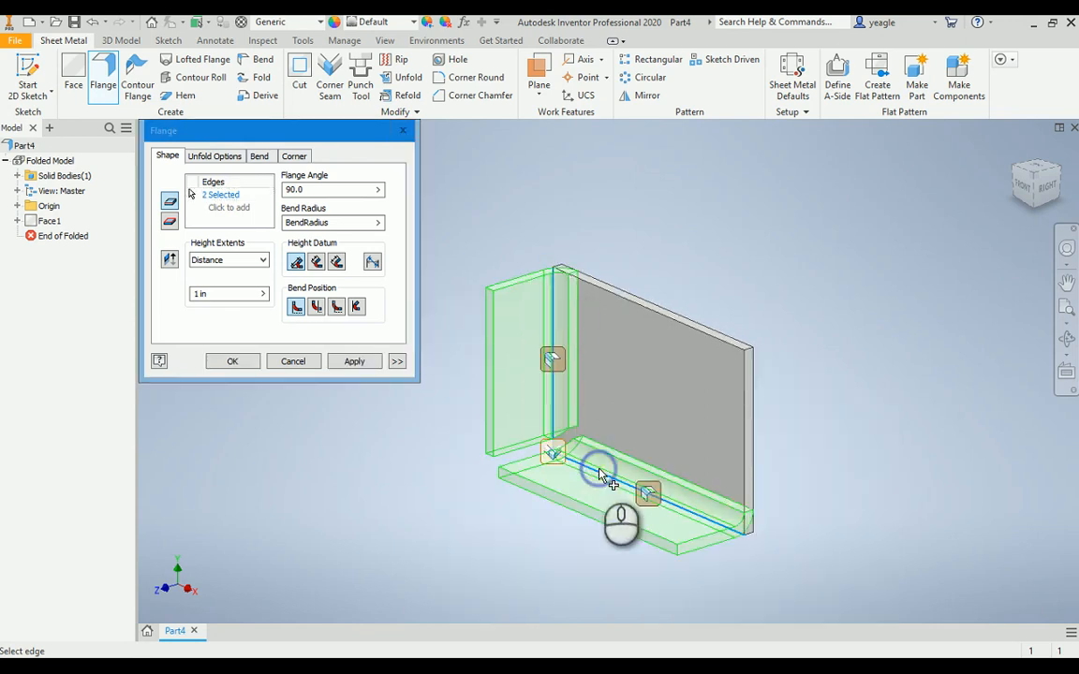
{"action": "left_click", "coordinate": [747, 437]}
{"action": "left_click", "coordinate": [675, 314]}
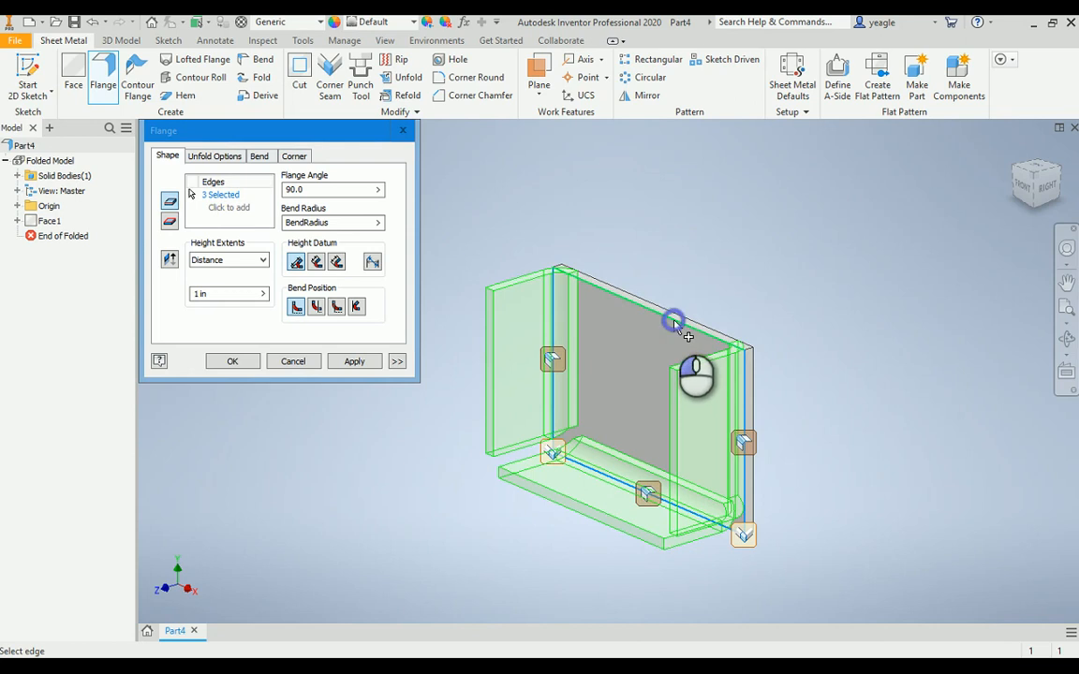
{"action": "left_click", "coordinate": [354, 361]}
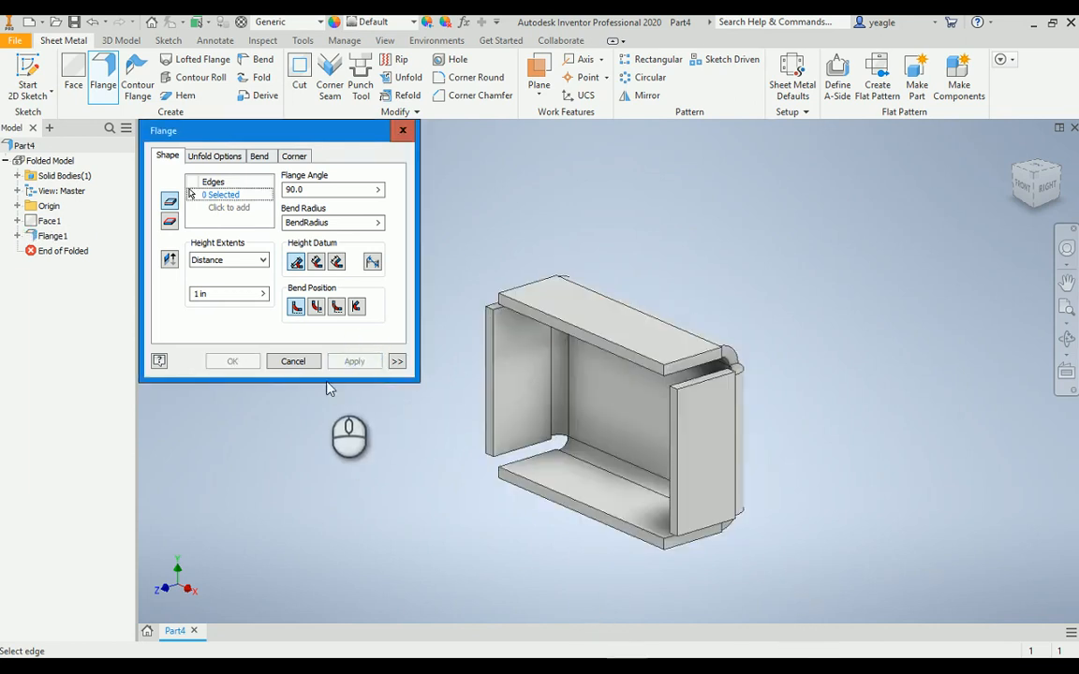
{"action": "left_click", "coordinate": [293, 362]}
Create the flat pattern of the flanged box and return to the folded part
{"action": "left_click_drag", "start_coordinate": [1016, 164], "coordinate": [1047, 206]}
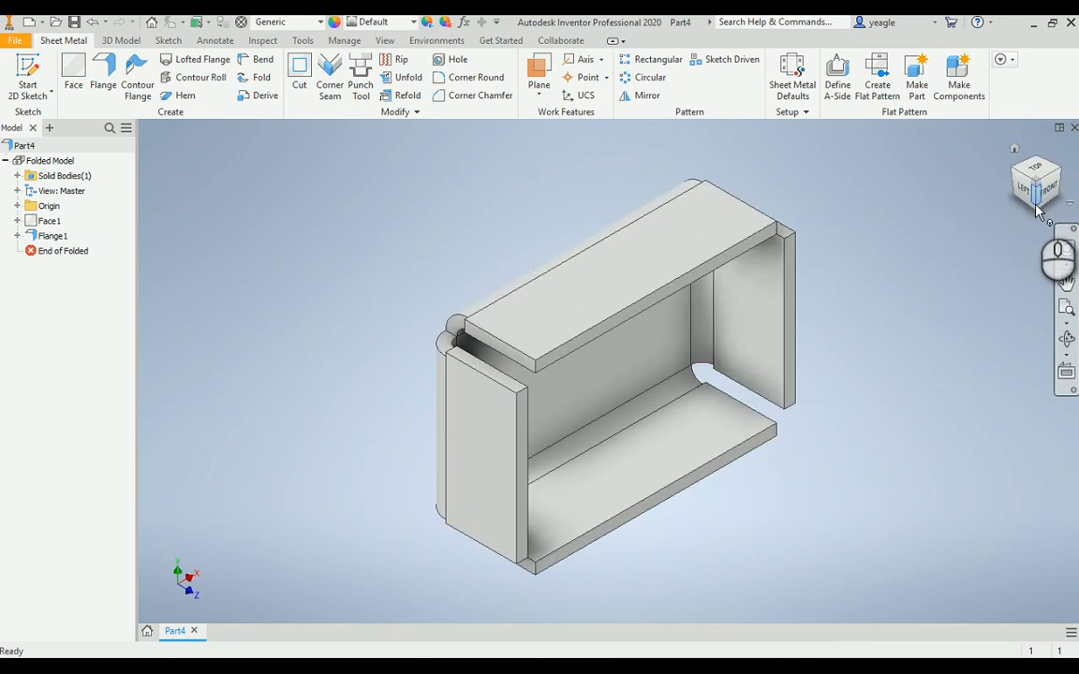
{"action": "left_click", "coordinate": [1038, 211]}
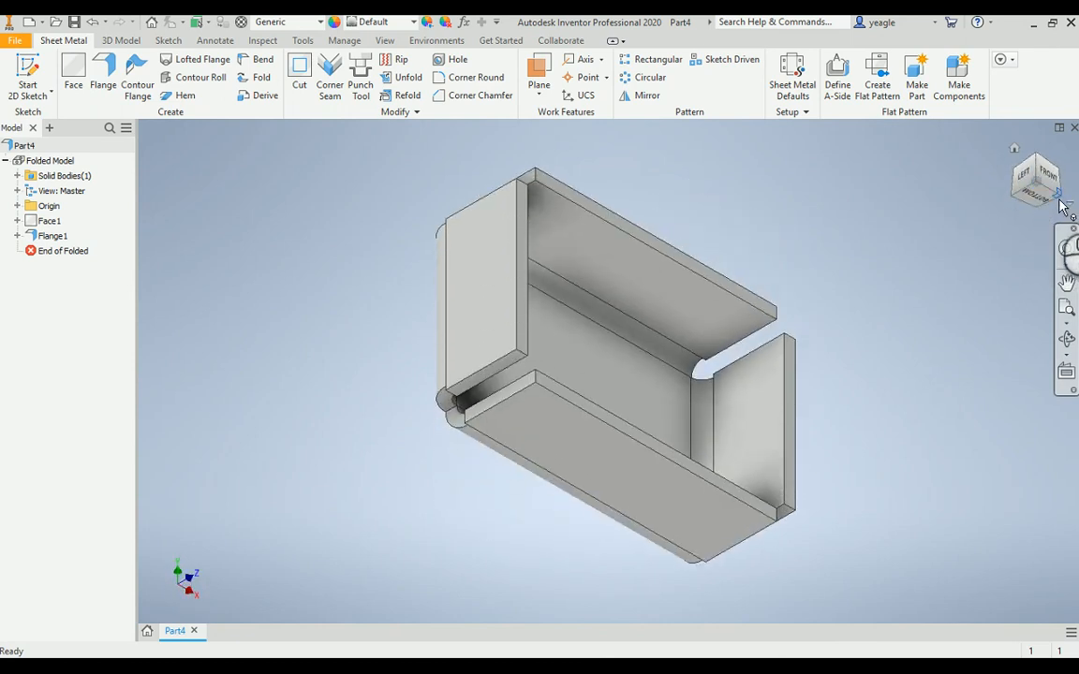
{"action": "left_click", "coordinate": [1057, 187]}
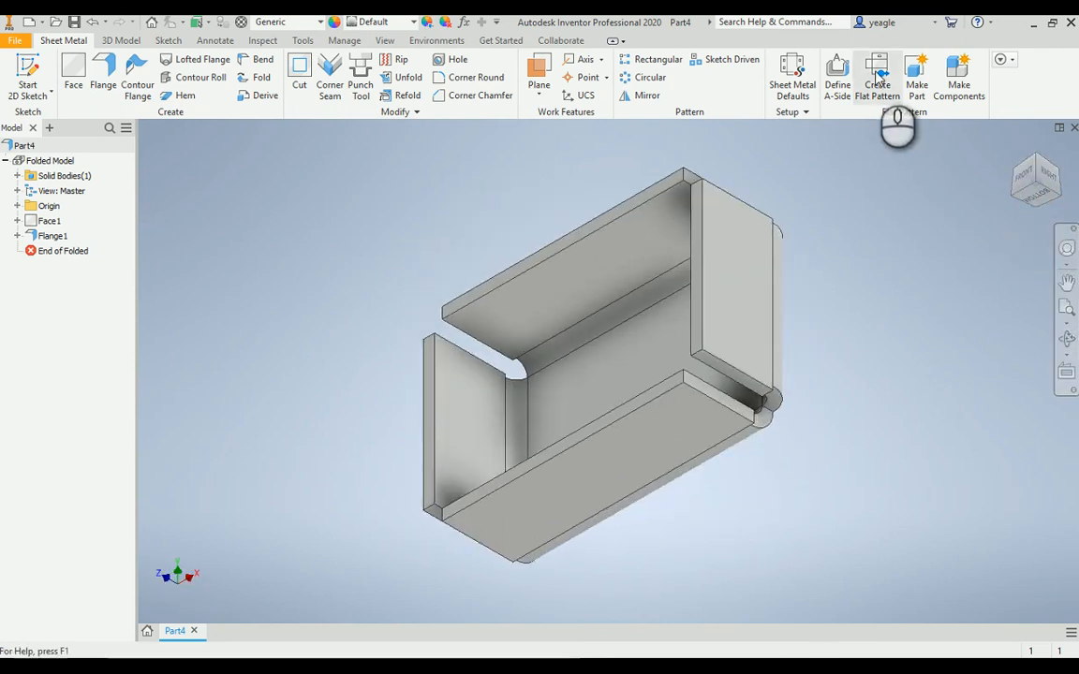
{"action": "left_click", "coordinate": [878, 77]}
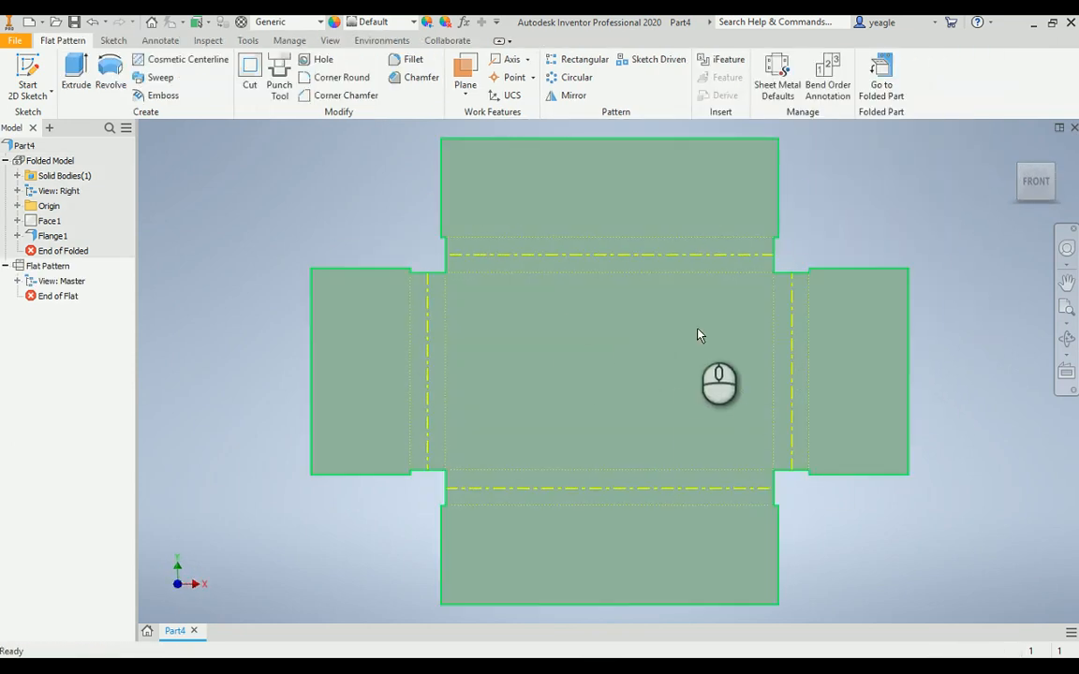
{"action": "mouse_move", "coordinate": [721, 359]}
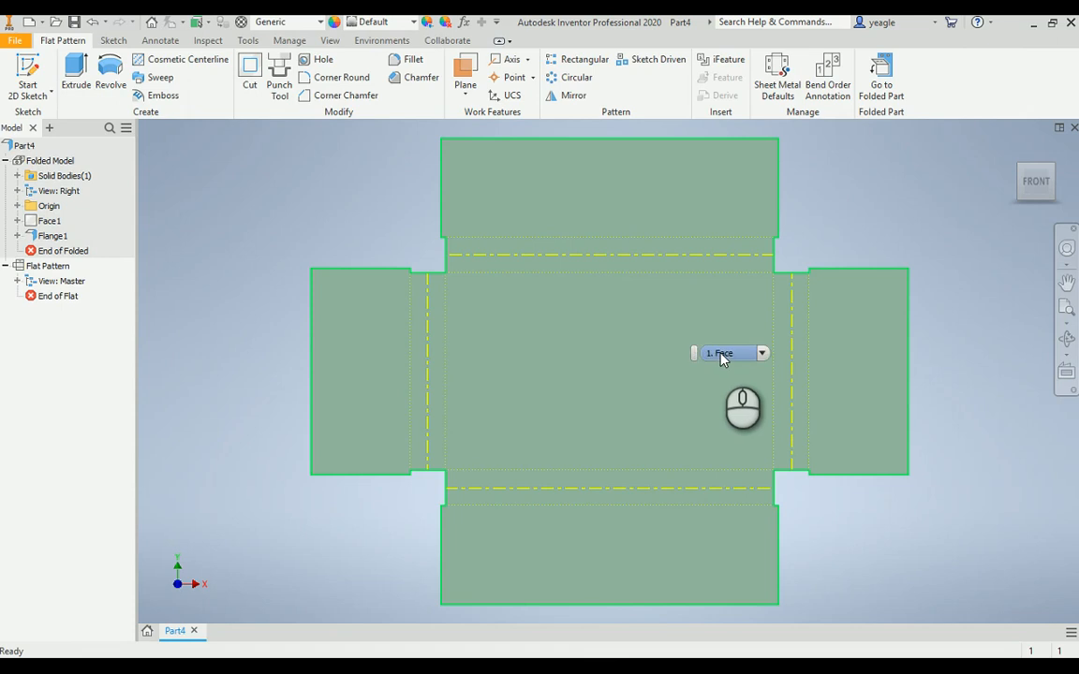
{"action": "left_click", "coordinate": [880, 79]}
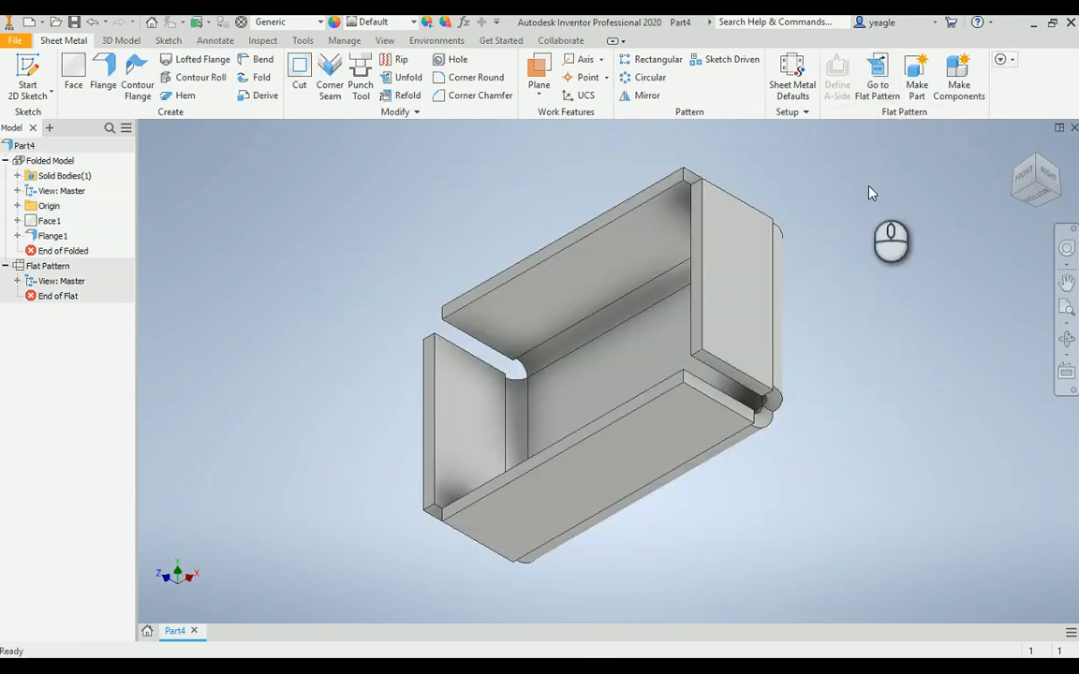
Override the sheet metal rule's thickness and set the material thickness to .010 in
{"action": "left_click", "coordinate": [793, 84]}
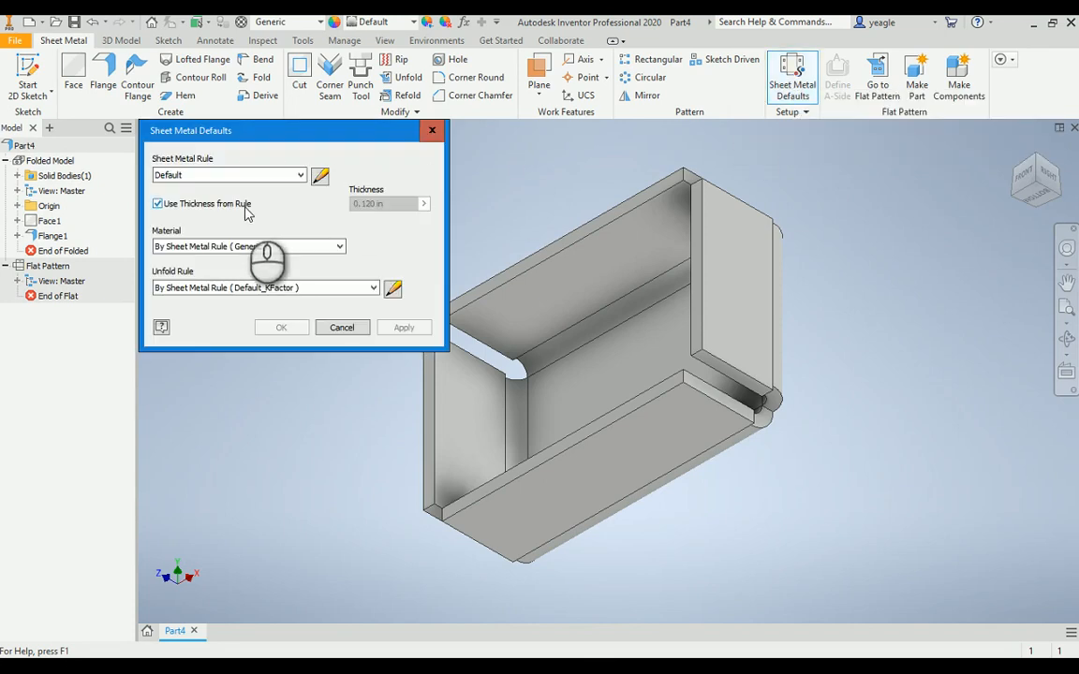
{"action": "left_click", "coordinate": [245, 206]}
{"action": "double_click", "coordinate": [374, 203]}
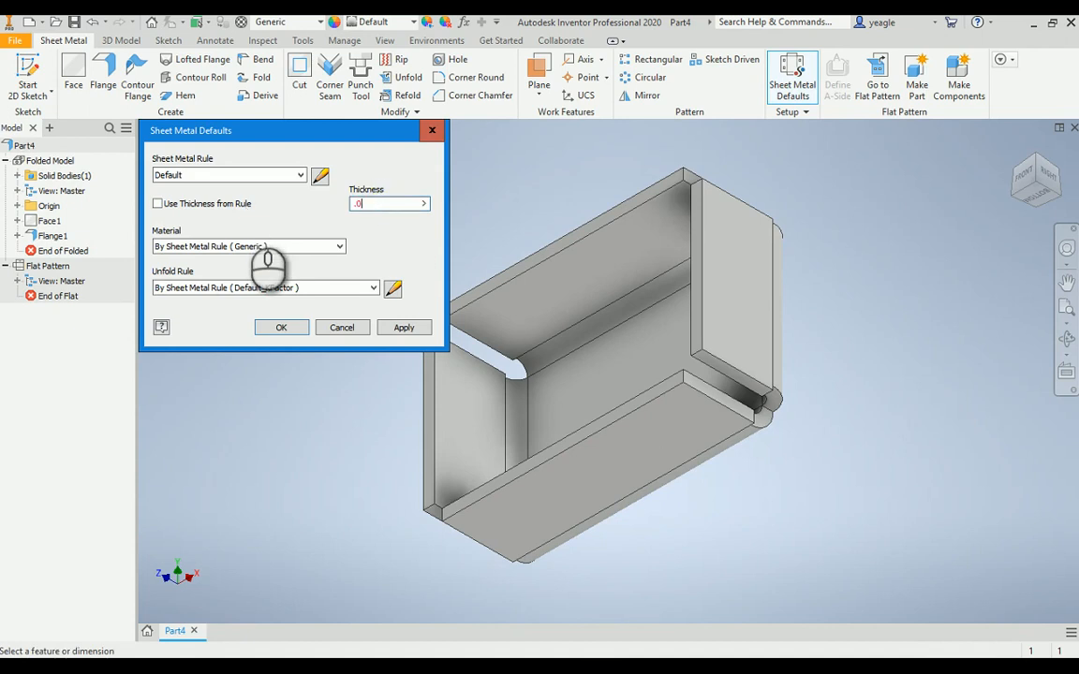
{"action": "type", "text": ".010"}
{"action": "left_click", "coordinate": [401, 328]}
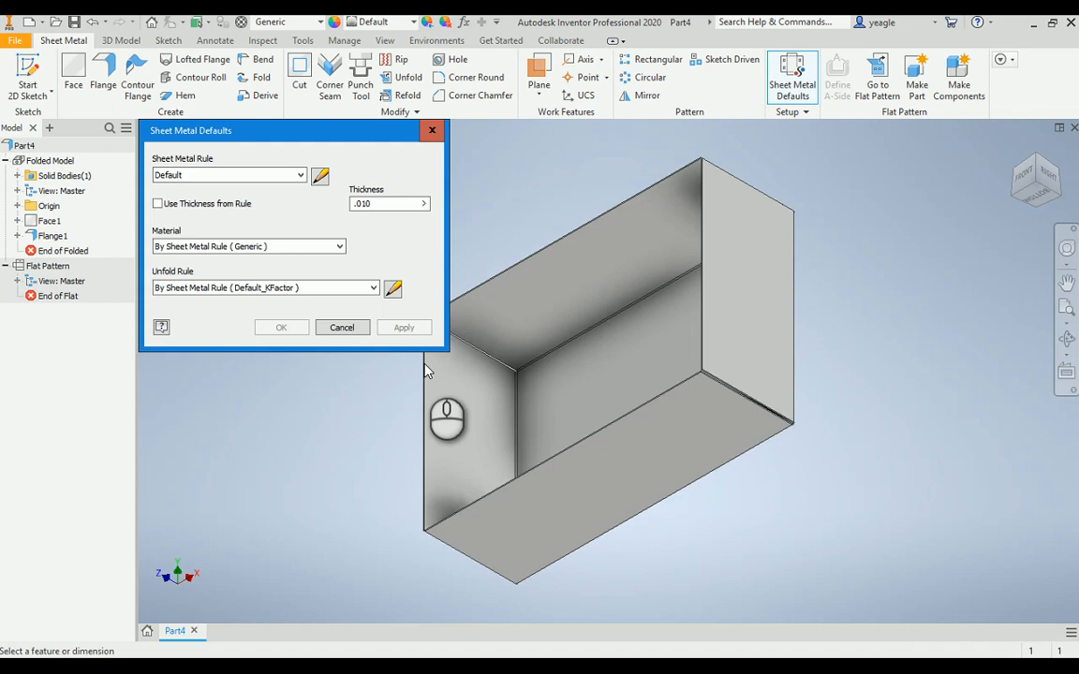
{"action": "left_click", "coordinate": [341, 327]}
{"action": "scroll", "coordinate": [773, 413], "scroll_direction": "down", "scroll_amount": 3}
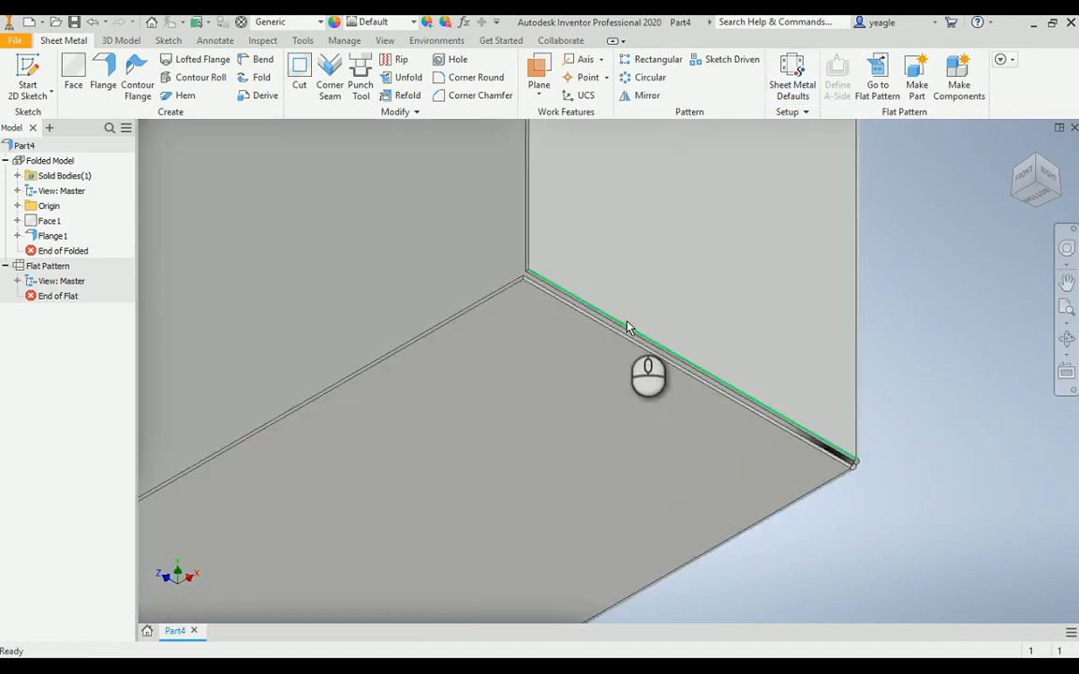
{"action": "scroll", "coordinate": [640, 366], "scroll_direction": "up", "scroll_amount": 5}
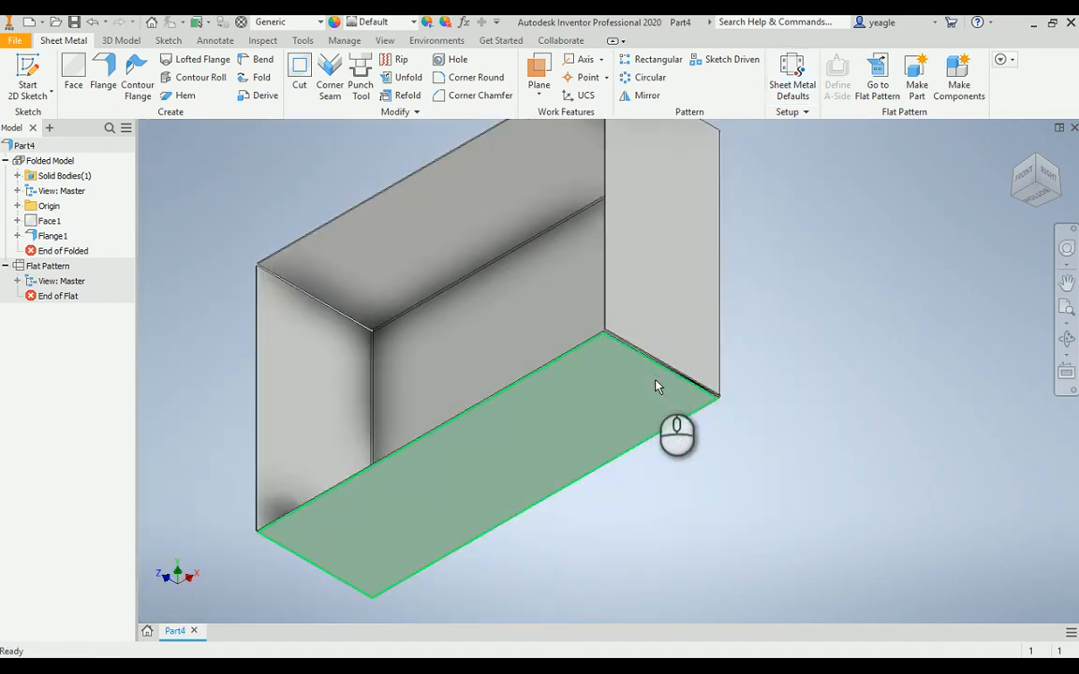
{"action": "mouse_move", "coordinate": [680, 410]}
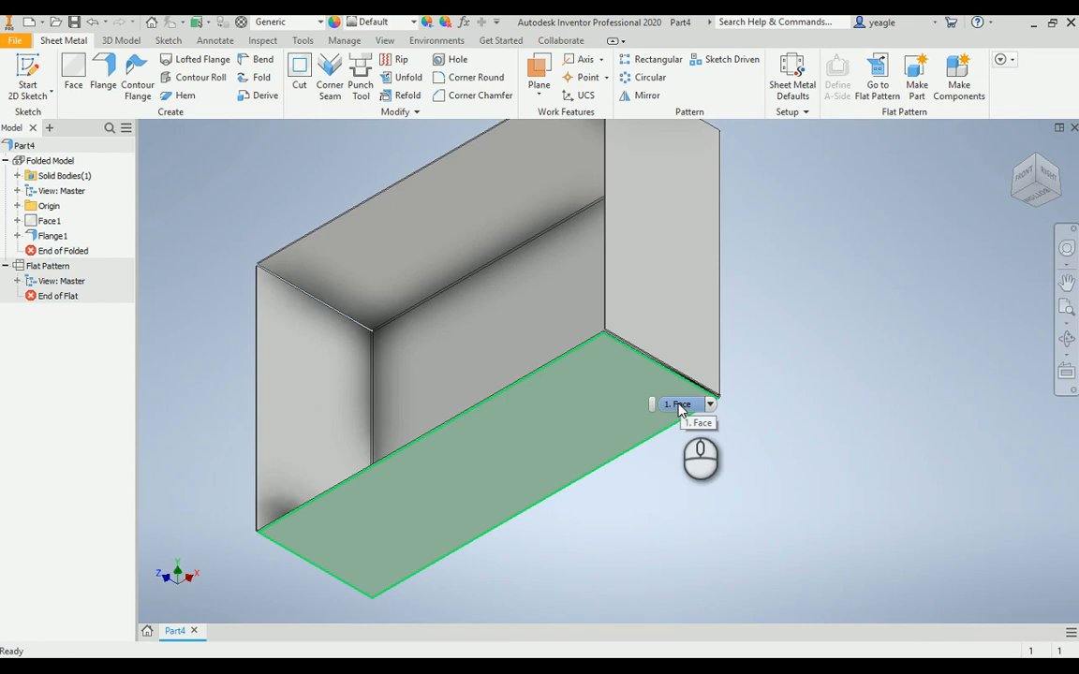
{"action": "scroll", "coordinate": [712, 394], "scroll_direction": "up", "scroll_amount": 5}
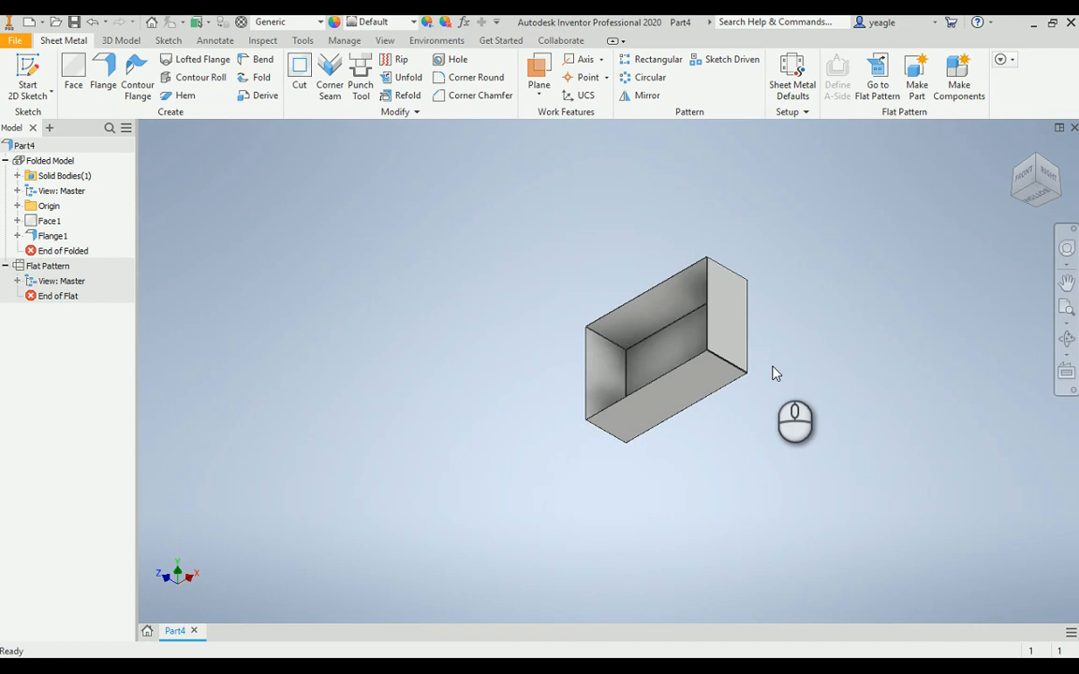
Save the part file under the name chipbox
{"action": "left_click", "coordinate": [15, 40]}
{"action": "left_click", "coordinate": [52, 198]}
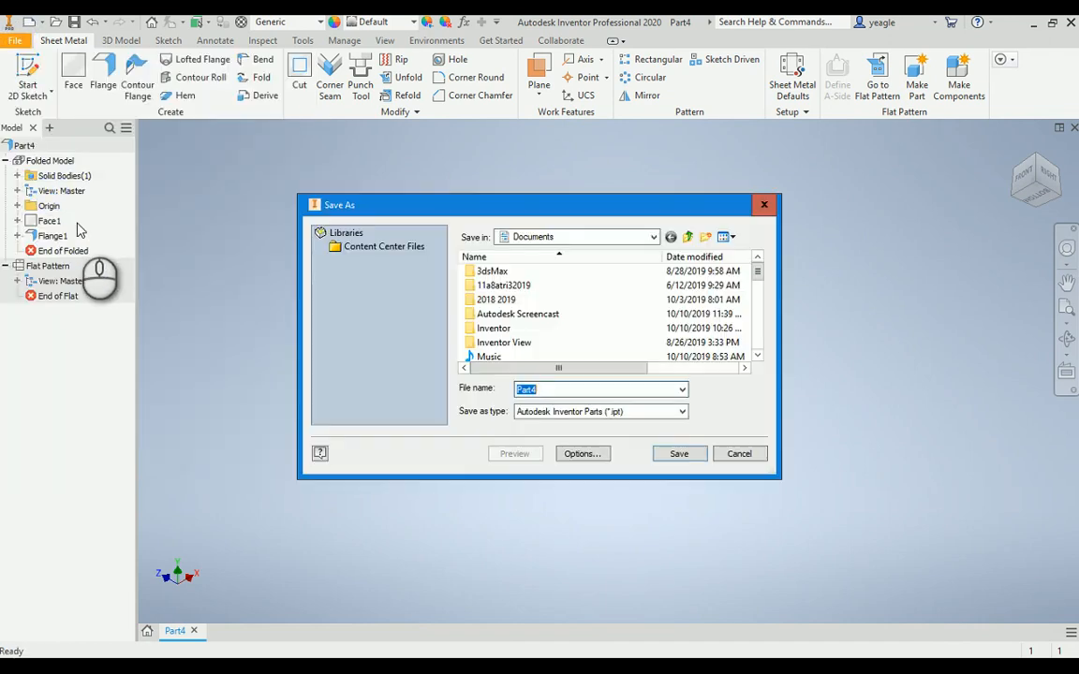
{"action": "type", "text": "chipbox"}
{"action": "key", "text": "Return"}
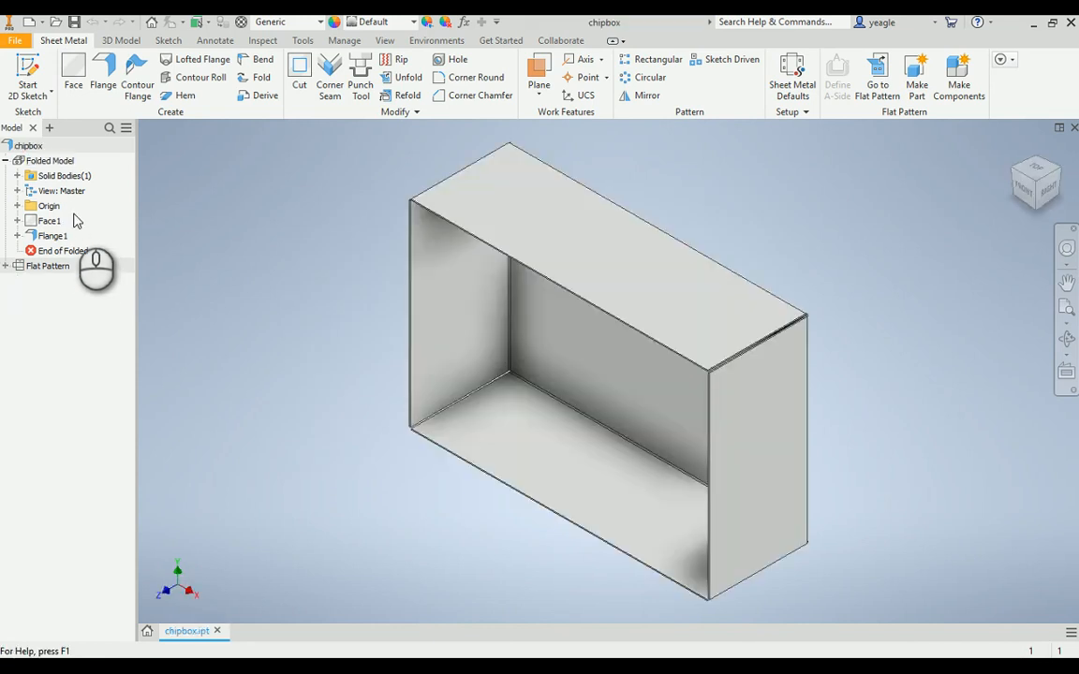
Create a new drawing from the Standard.idw template
{"action": "left_click", "coordinate": [23, 145]}
{"action": "left_click", "coordinate": [14, 40]}
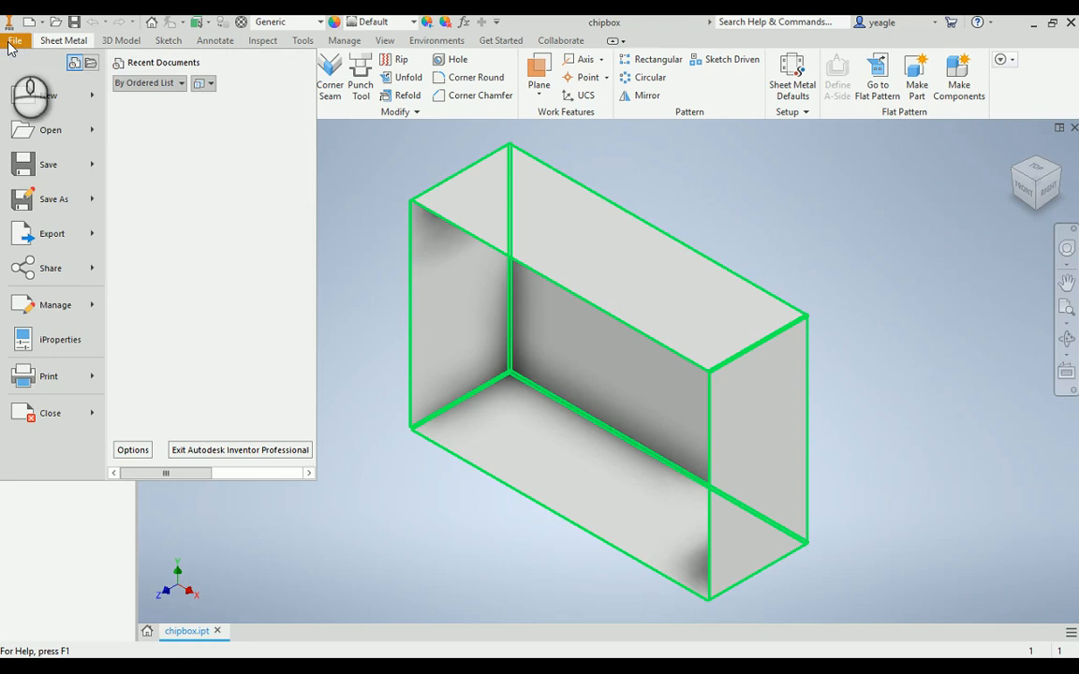
{"action": "left_click", "coordinate": [28, 95]}
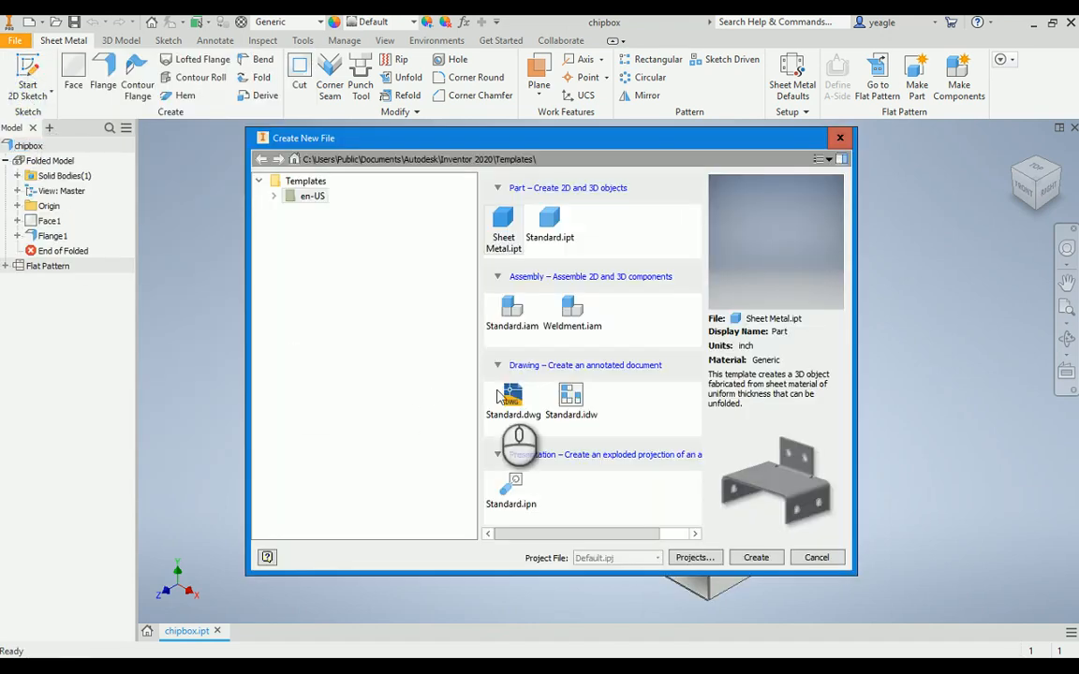
{"action": "double_click", "coordinate": [576, 398]}
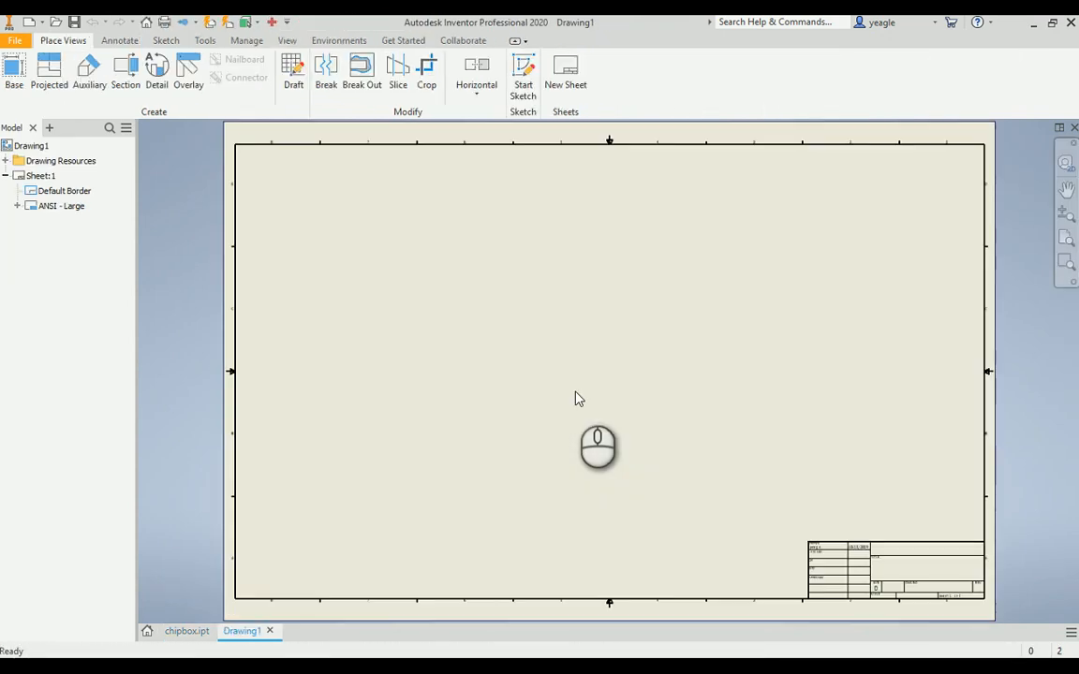
Change the drawing sheet's size to B, keeping landscape orientation
{"action": "left_click", "coordinate": [50, 178]}
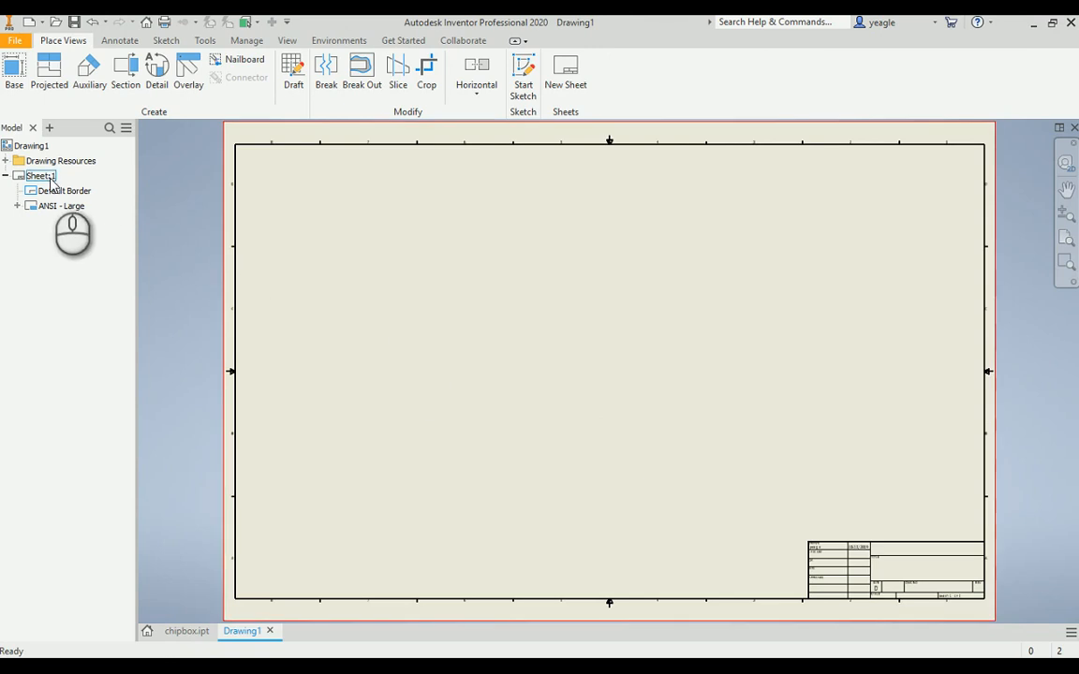
{"action": "right_click", "coordinate": [51, 181]}
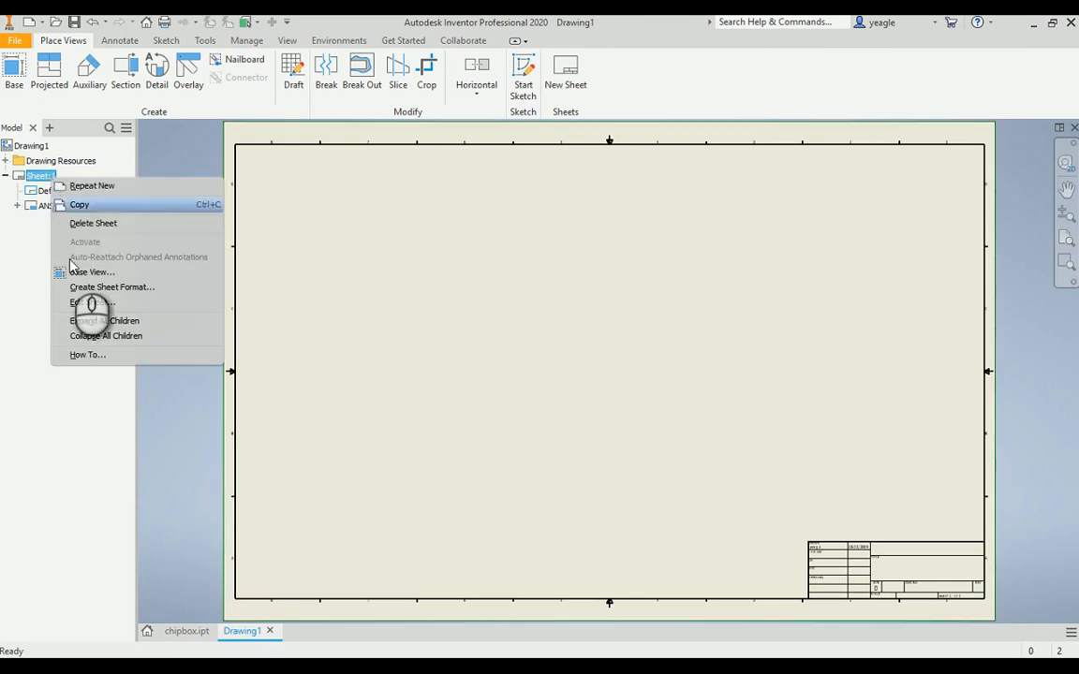
{"action": "left_click", "coordinate": [92, 302]}
{"action": "left_click", "coordinate": [211, 225]}
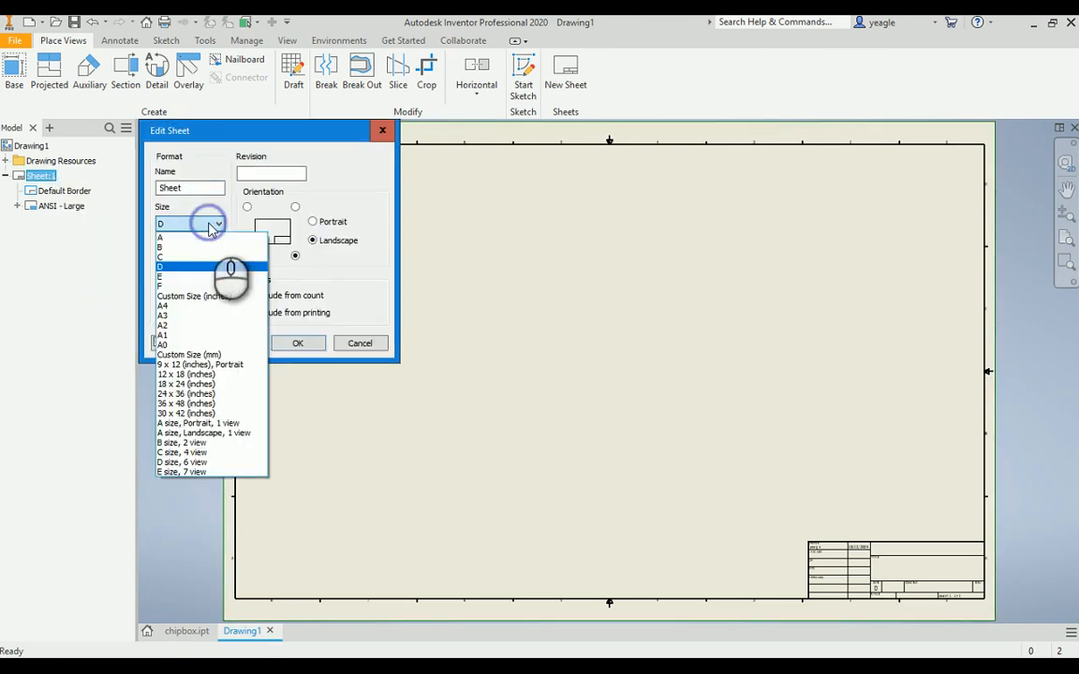
{"action": "left_click", "coordinate": [198, 237]}
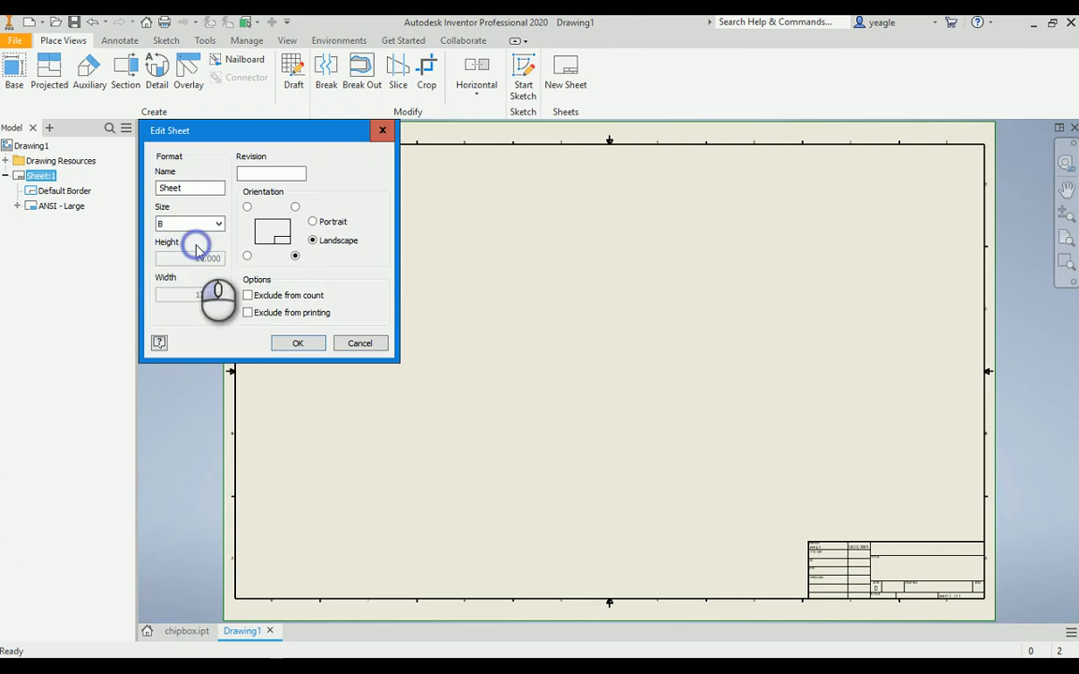
{"action": "left_click", "coordinate": [290, 342]}
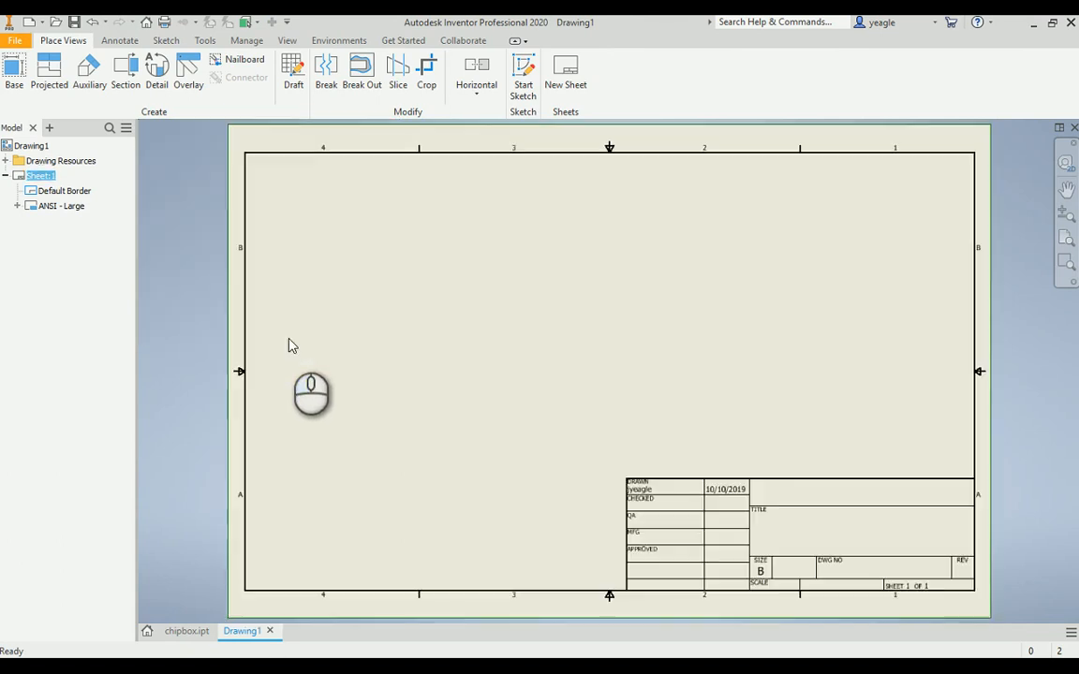
Place a base view of chipbox.ipt's flat pattern at 1:1 scale in the upper right area of the sheet
{"action": "left_click", "coordinate": [14, 70]}
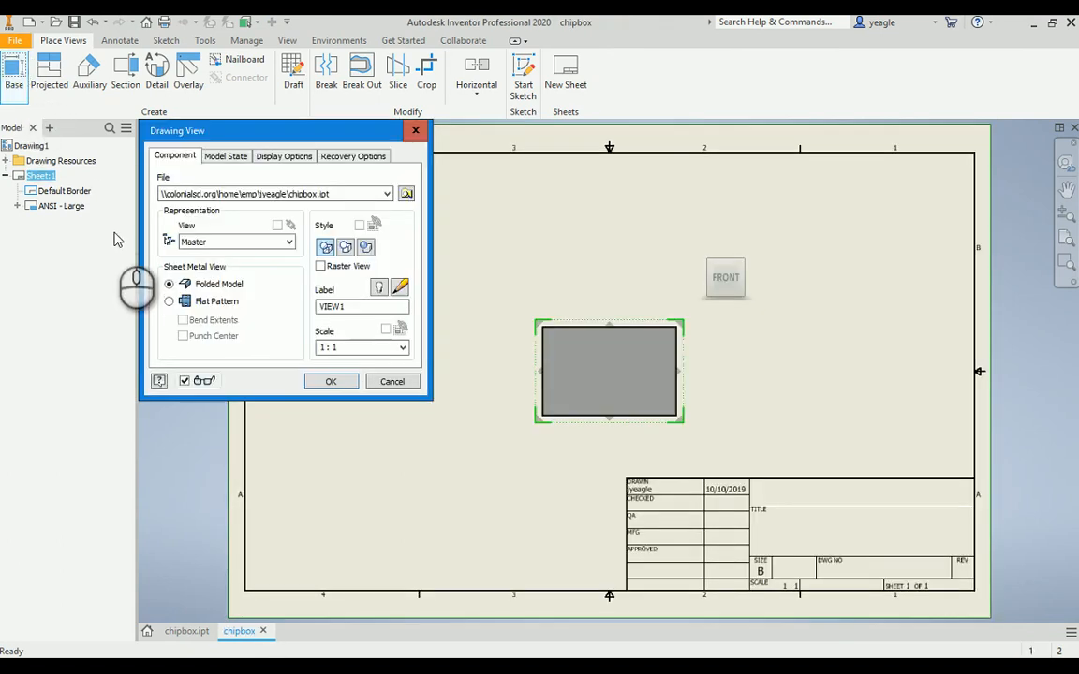
{"action": "left_click", "coordinate": [170, 301]}
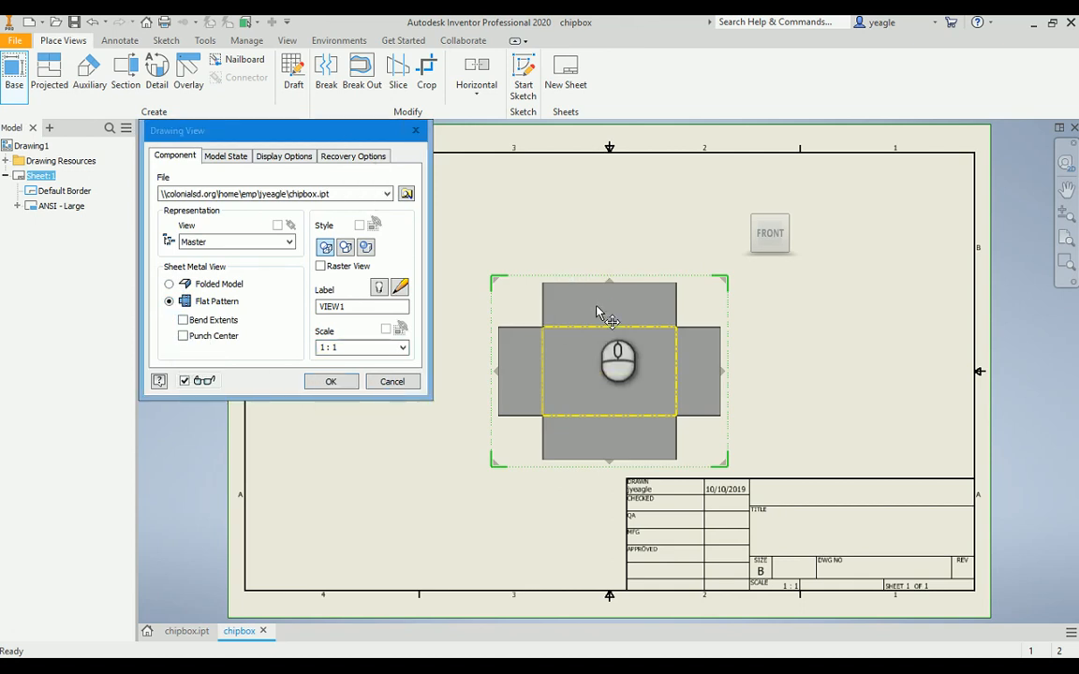
{"action": "left_click_drag", "start_coordinate": [596, 312], "coordinate": [787, 259]}
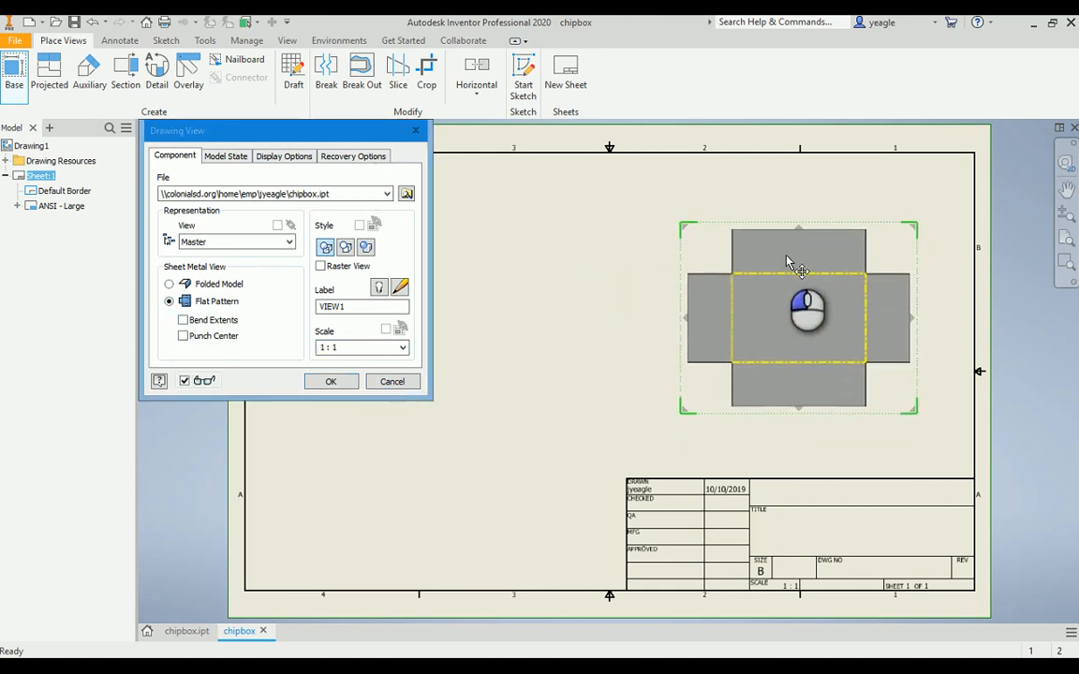
{"action": "left_click", "coordinate": [330, 382]}
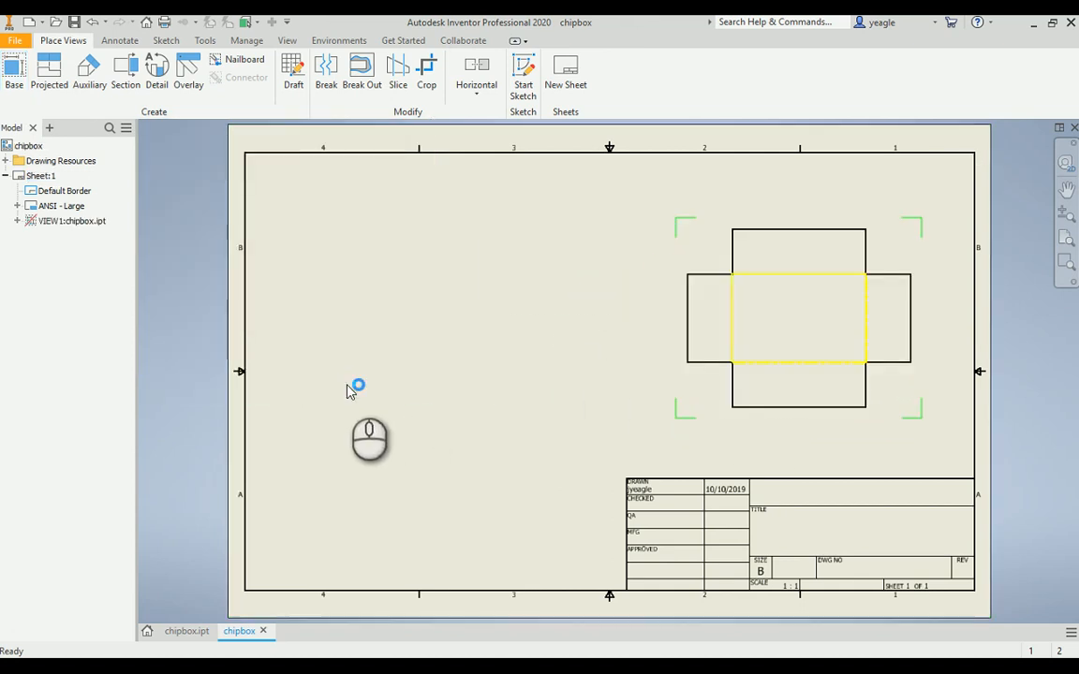
Add a second 1:1 base view of the chipbox flat pattern beside the first one, on its left
{"action": "left_click", "coordinate": [15, 73]}
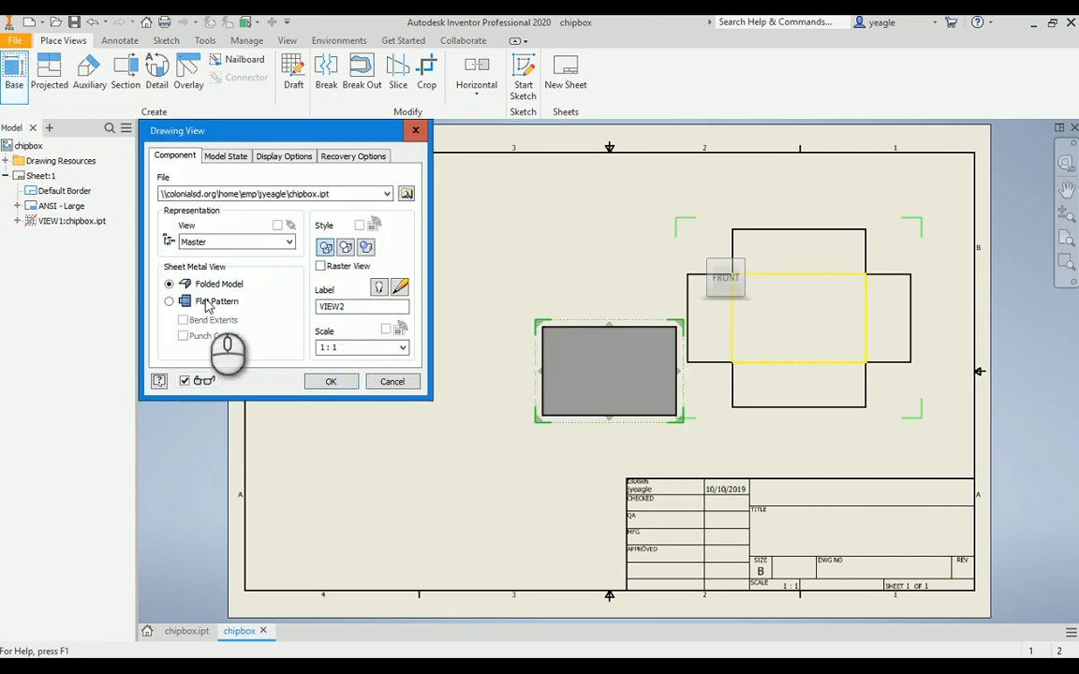
{"action": "left_click", "coordinate": [170, 301]}
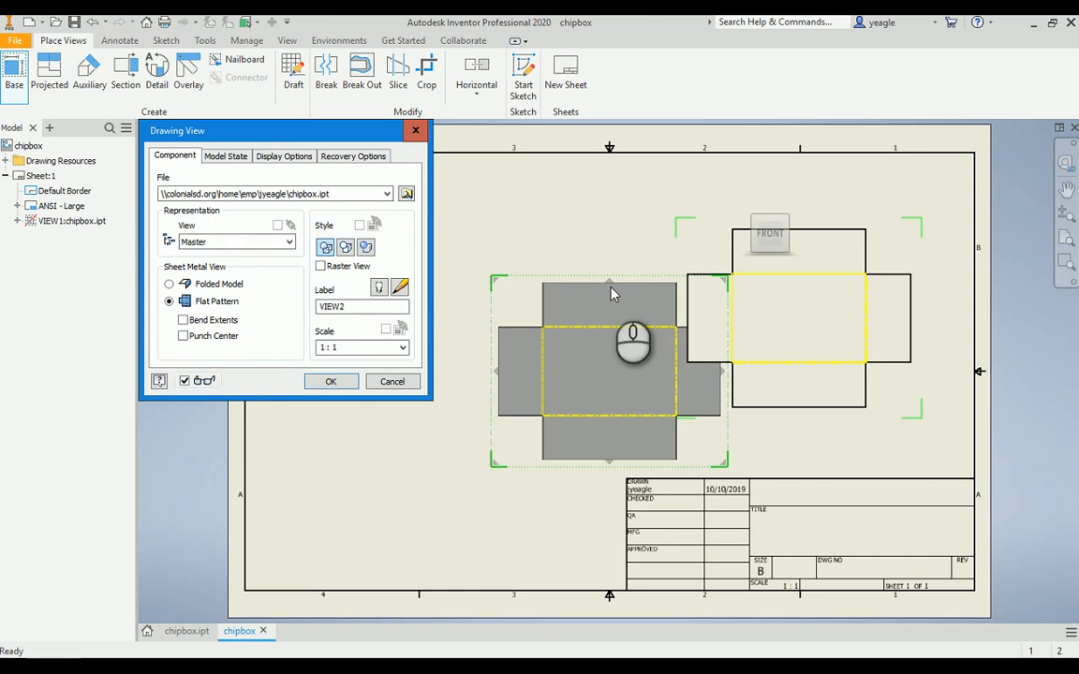
{"action": "mouse_move", "coordinate": [584, 281]}
{"action": "left_mouse_down"}
{"action": "mouse_move", "coordinate": [517, 246]}
{"action": "mouse_move", "coordinate": [515, 224]}
{"action": "left_mouse_up"}
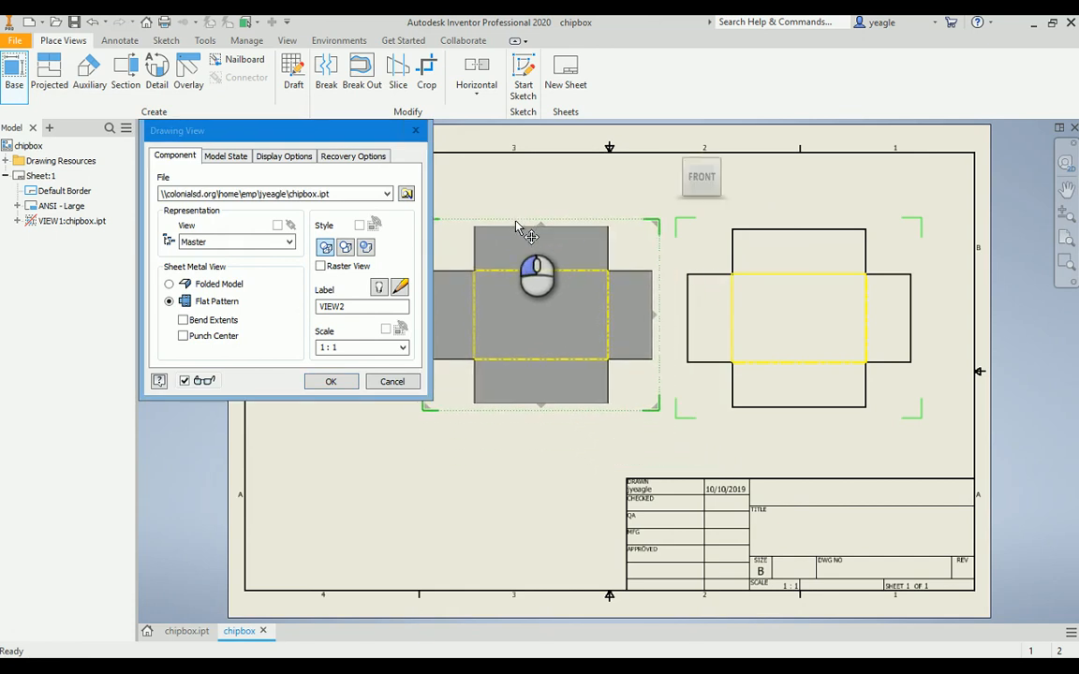
{"action": "left_click", "coordinate": [332, 382]}
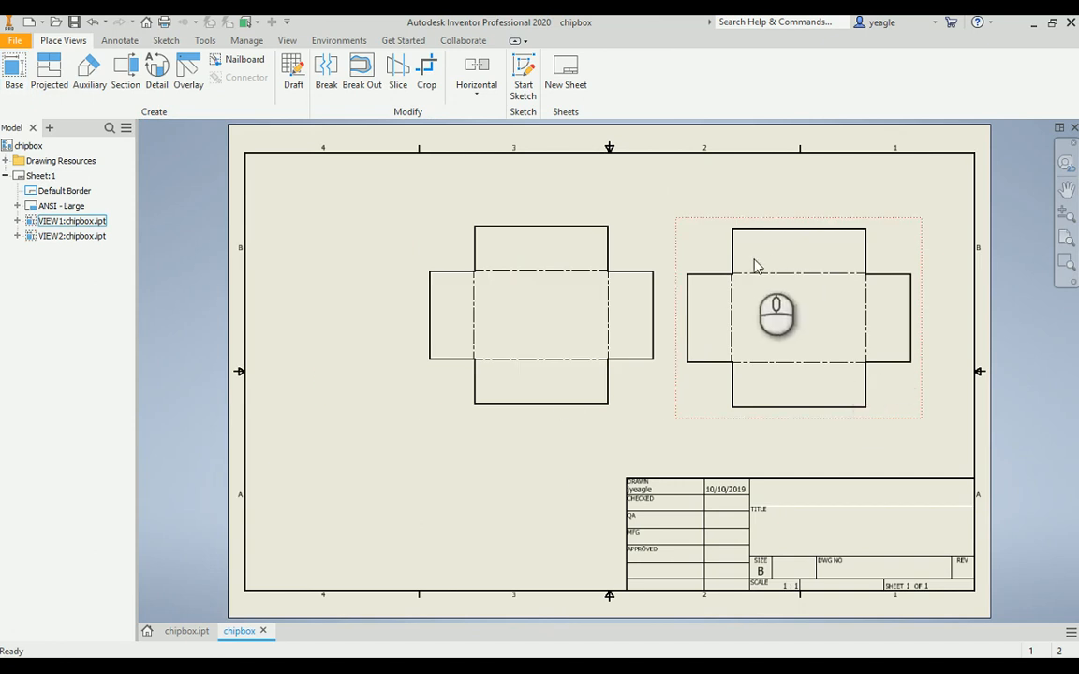